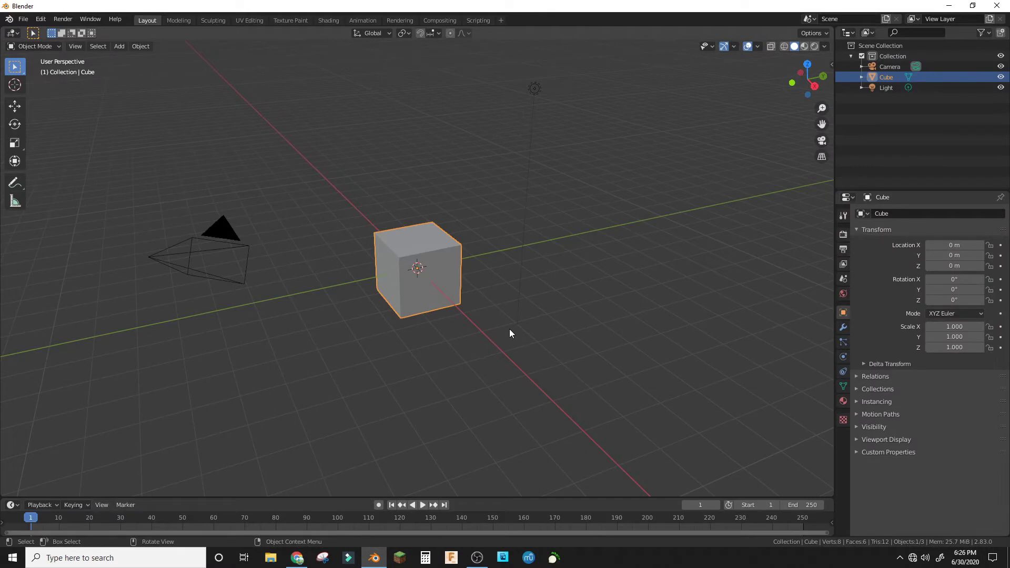
# - Delete the default cube and add a monkey mesh in its place
pyautogui.press('Delete')
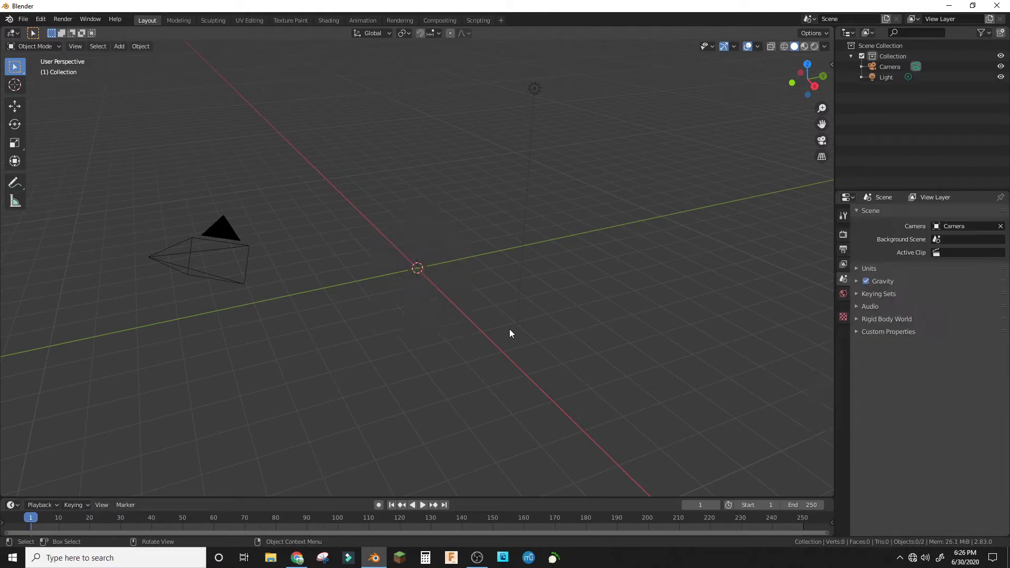
pyautogui.hotkey('shift', 'a')
pyautogui.moveTo(494, 318)
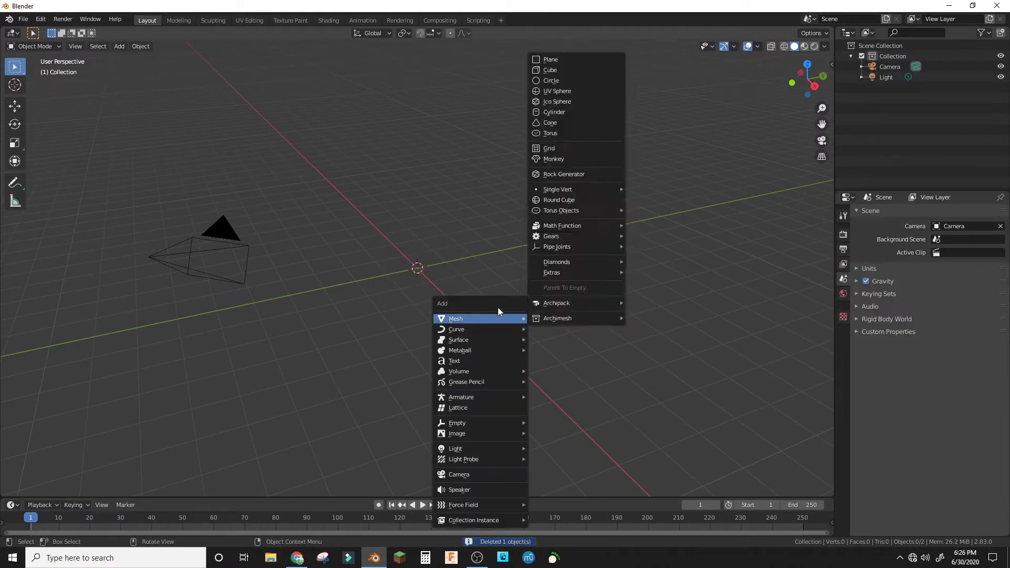
pyautogui.click(554, 158)
pyautogui.moveTo(458, 288); pyautogui.dragTo(550, 236, button='middle')
pyautogui.scroll(5, 542, 240)
pyautogui.scroll(4, 535, 244)
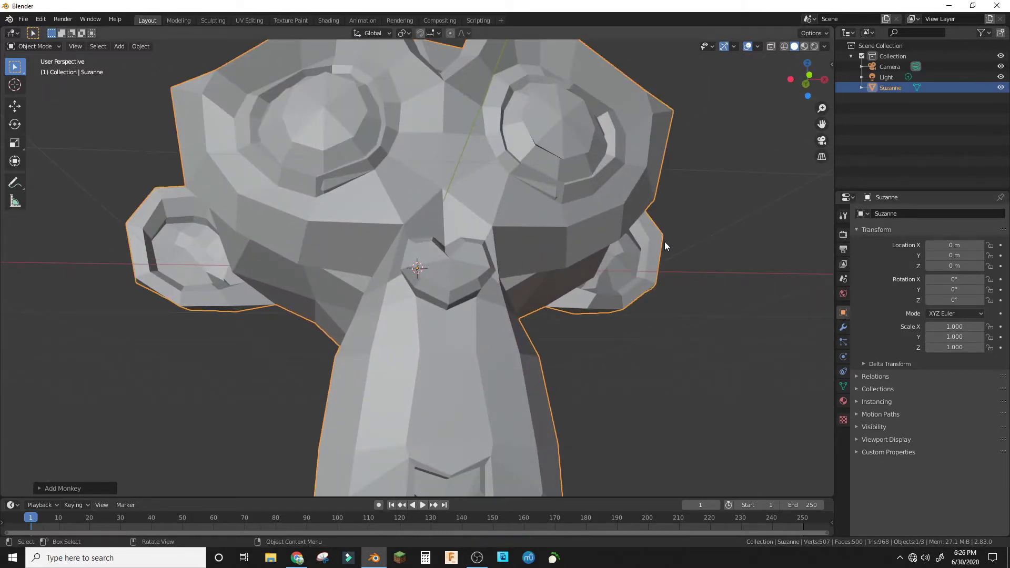
# - Add a level 2 Subdivision Surface modifier to the monkey
pyautogui.hotkey('ctrl', '2')
pyautogui.moveTo(645, 210); pyautogui.dragTo(567, 201, button='middle')
pyautogui.scroll(-4, 608, 218)
# - Add a plane mesh to the scene
pyautogui.hotkey('shift', 'a')
pyautogui.moveTo(570, 222)
pyautogui.click(611, 222)
pyautogui.scroll(3, 559, 198)
pyautogui.scroll(-3, 559, 197)
pyautogui.press('g')
pyautogui.press('z')
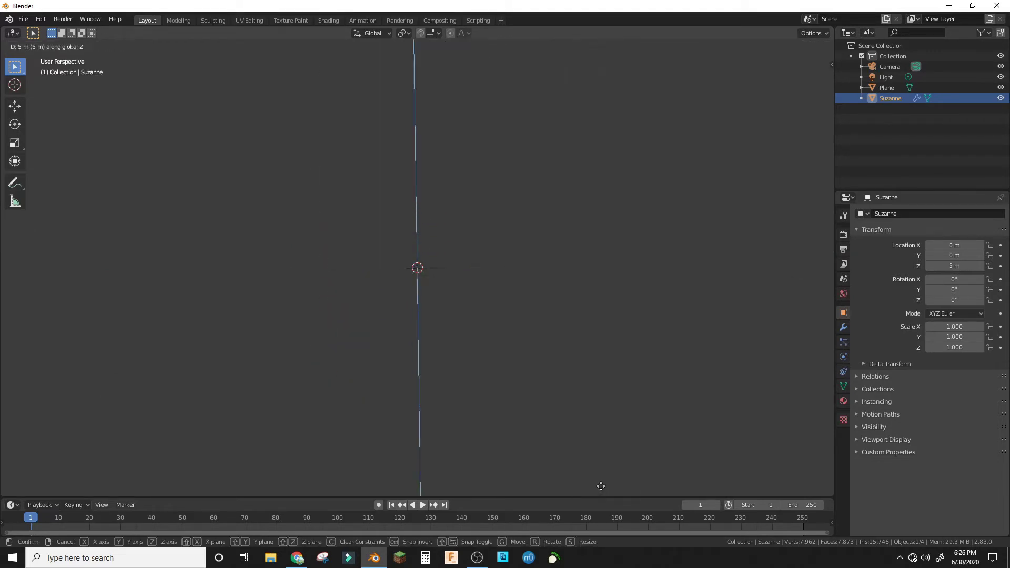
pyautogui.press('Escape')
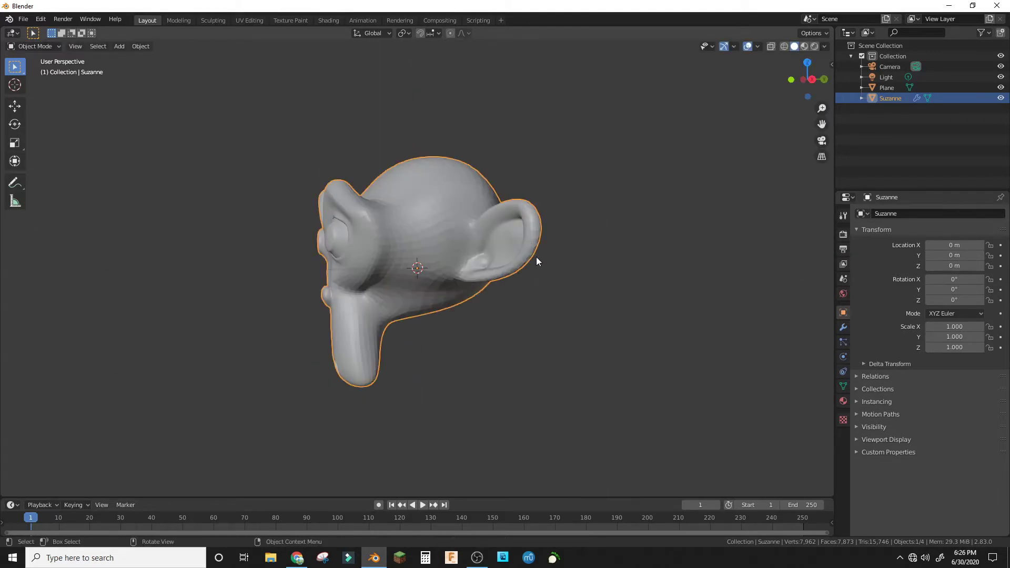
# - Move the plane 2 m down along the Z axis so it lies beneath the monkey
pyautogui.click(593, 255)
pyautogui.press('g')
pyautogui.press('z')
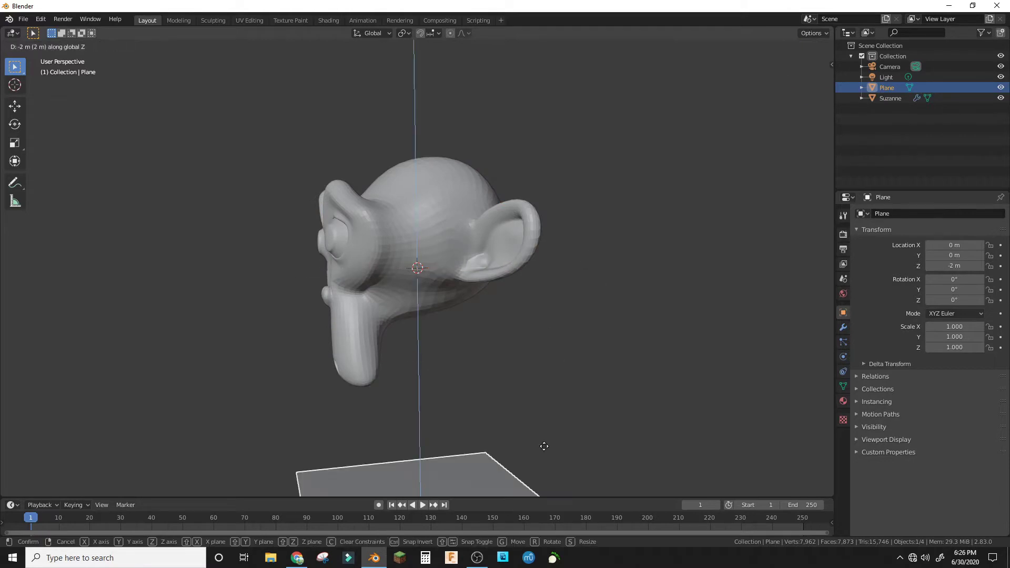
pyautogui.click(544, 446)
# - Scale the plane by a factor of 5 to form a floor
pyautogui.moveTo(544, 447); pyautogui.dragTo(566, 313, button='middle')
pyautogui.scroll(-4, 684, 372)
pyautogui.press('s')
pyautogui.press('5')
pyautogui.click(633, 361)
pyautogui.scroll(3, 445, 290)
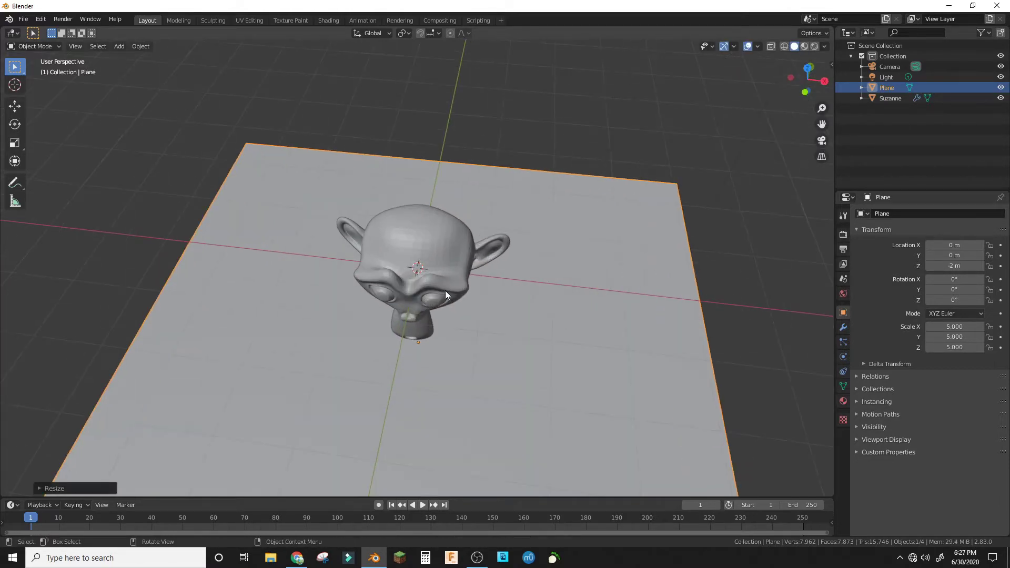
# - Search the add-on preferences for "cell" to check whether Object: Cell Fracture is enabled, and close the preferences
pyautogui.click(39, 20)
pyautogui.click(90, 169)
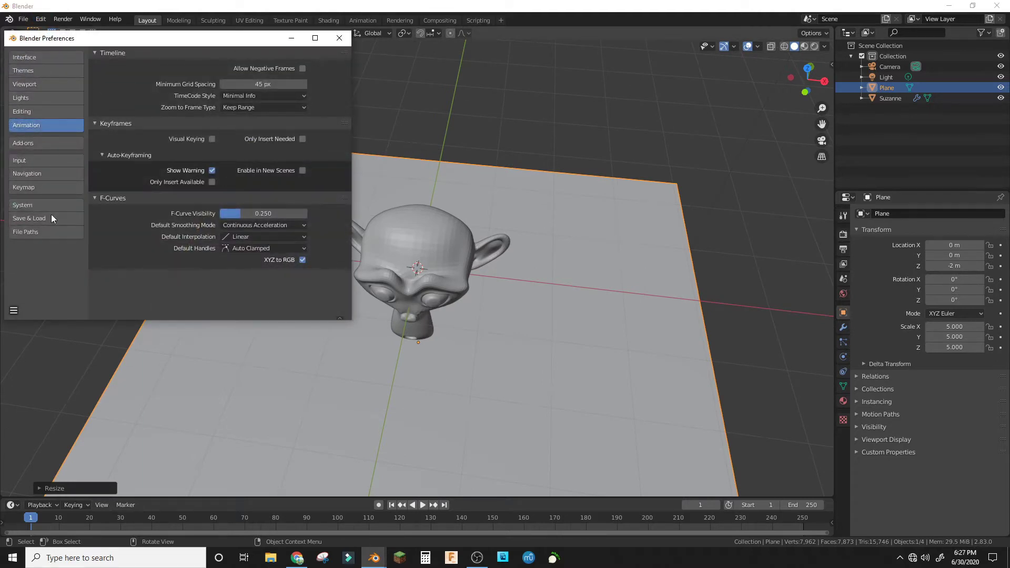
pyautogui.click(26, 142)
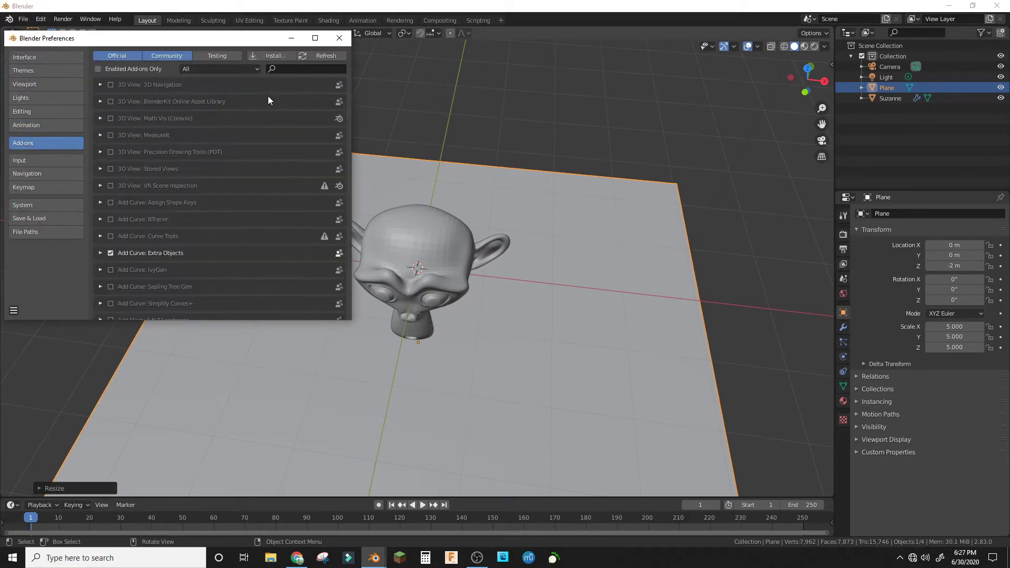
pyautogui.write('cell')
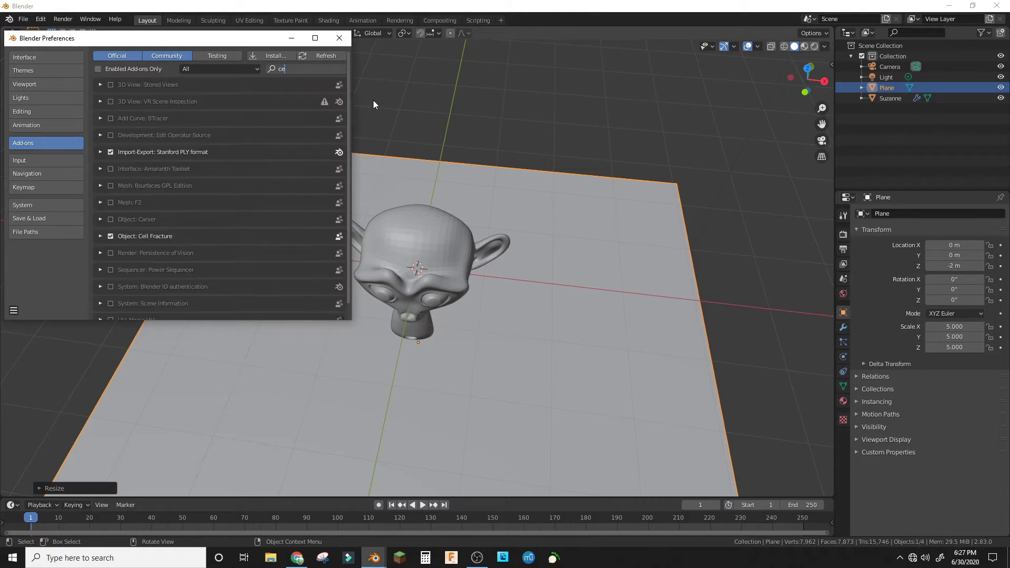
pyautogui.click(339, 39)
# - Select the monkey and apply its Subdivision Surface modifier
pyautogui.click(419, 246)
pyautogui.moveTo(485, 281); pyautogui.dragTo(508, 223, button='middle')
pyautogui.scroll(5, 509, 223)
pyautogui.click(146, 47)
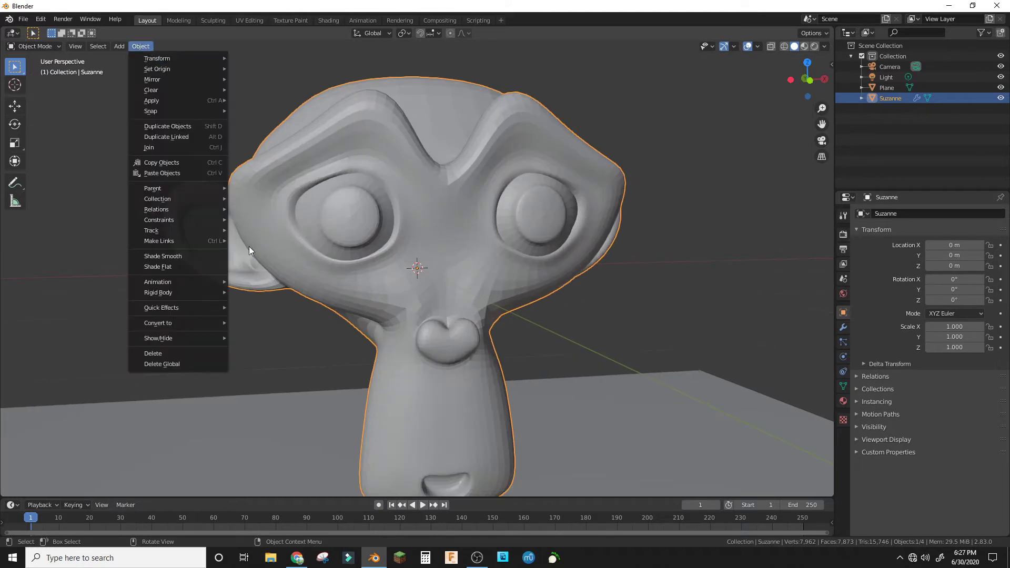
pyautogui.moveTo(193, 307)
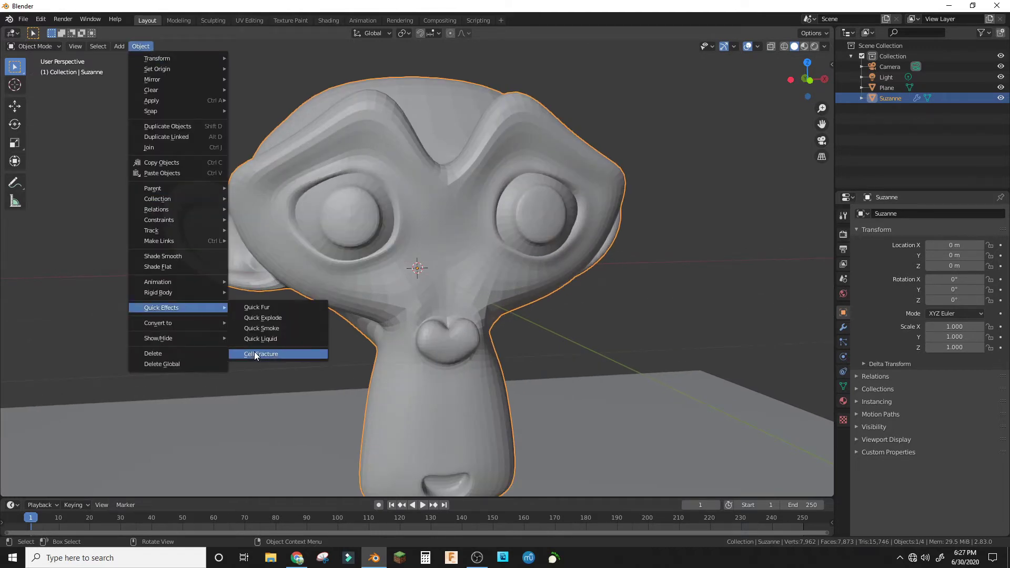
pyautogui.click(843, 328)
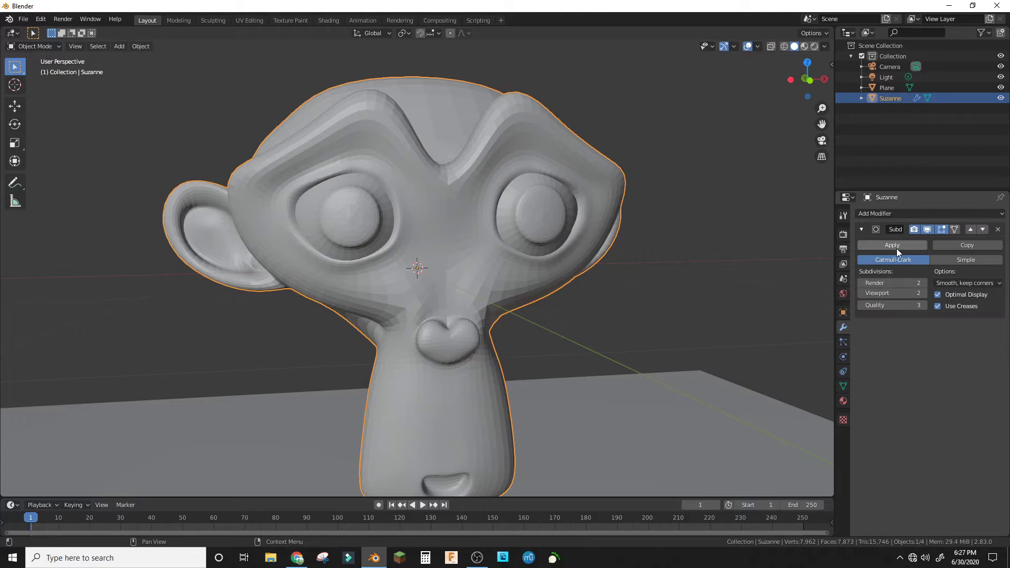
pyautogui.click(899, 244)
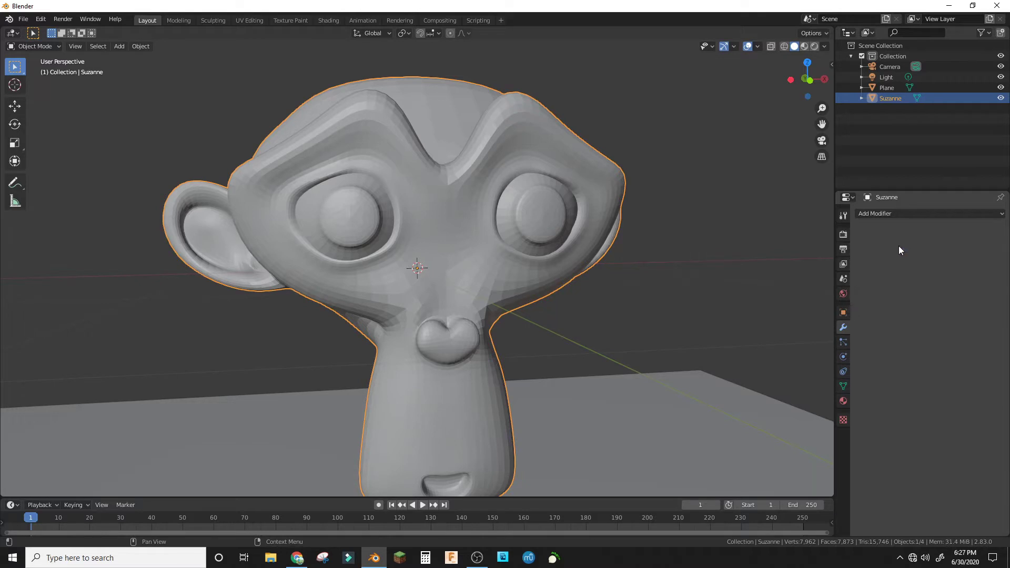
# - Run Cell Fracture on the monkey with Noise set to 1.00
pyautogui.click(146, 46)
pyautogui.moveTo(180, 308)
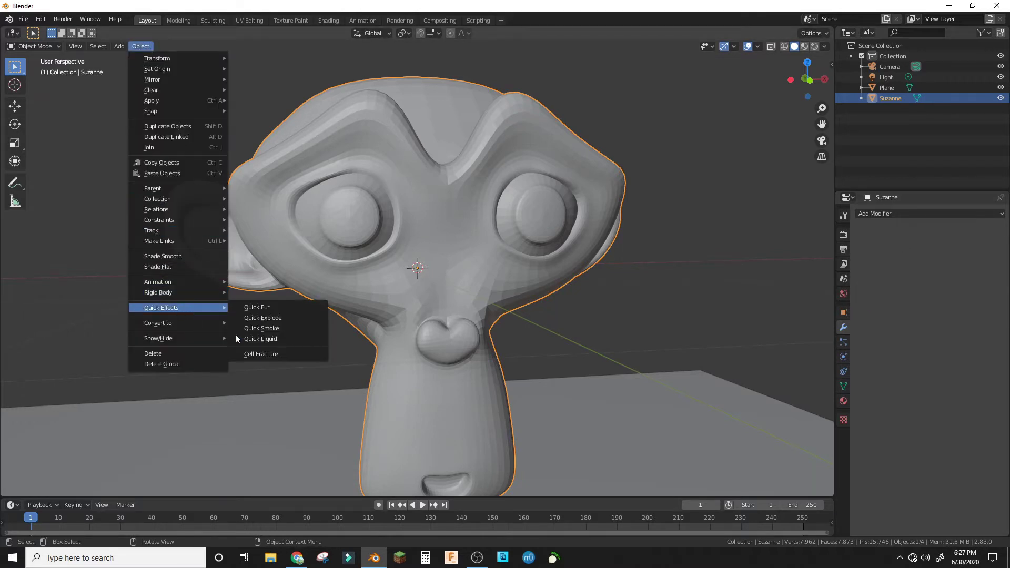
pyautogui.click(266, 355)
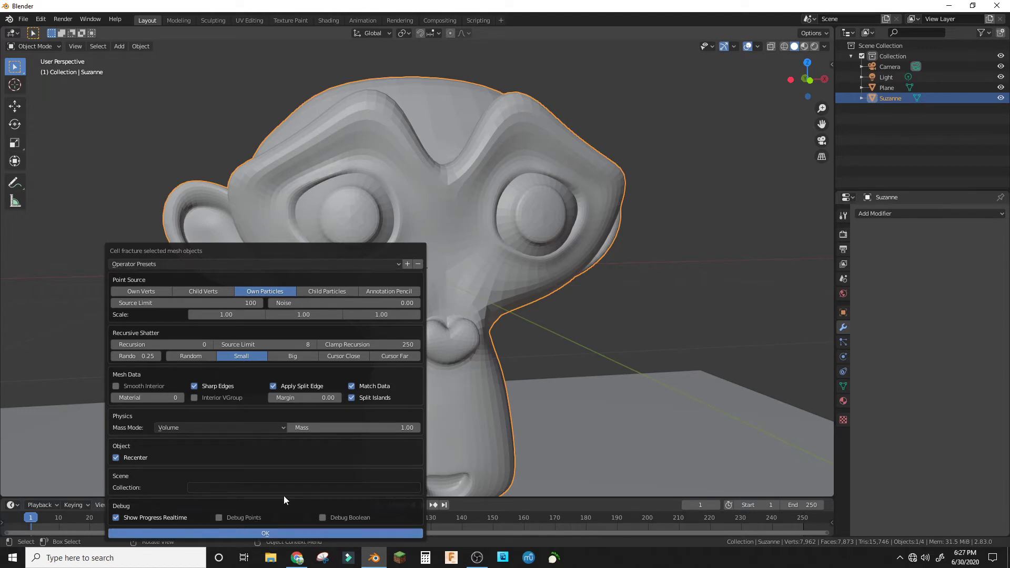
pyautogui.moveTo(298, 304); pyautogui.dragTo(358, 304)
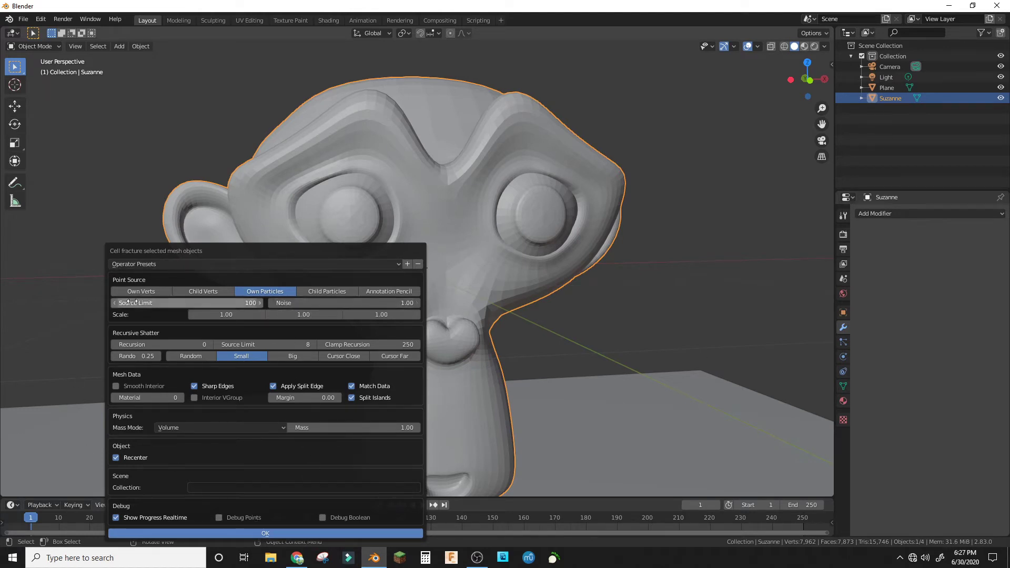
pyautogui.click(290, 534)
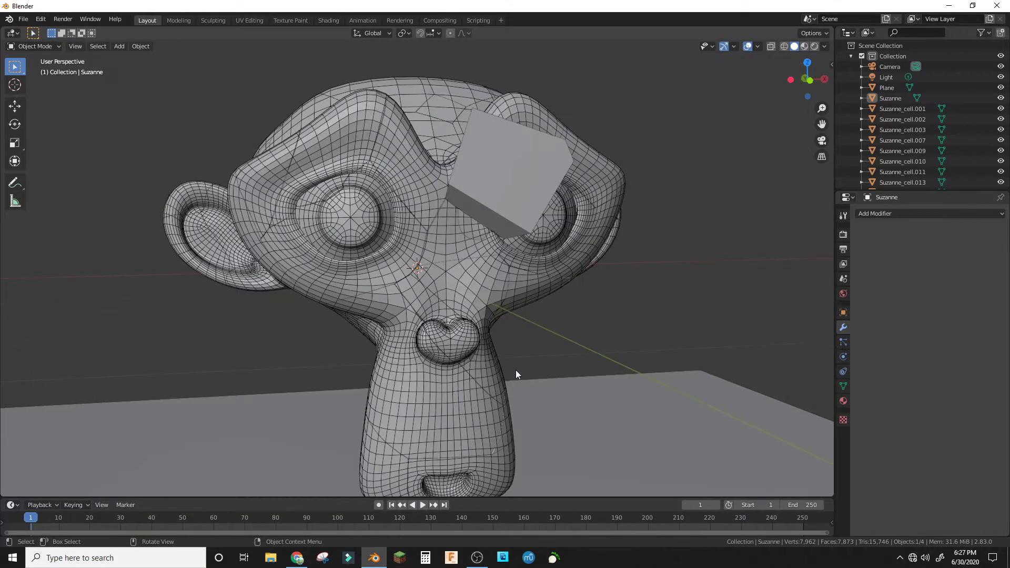
# - Try to delete the stray block-shaped fragment covering one of the monkey's eyes
pyautogui.moveTo(531, 164); pyautogui.dragTo(468, 185, button='middle')
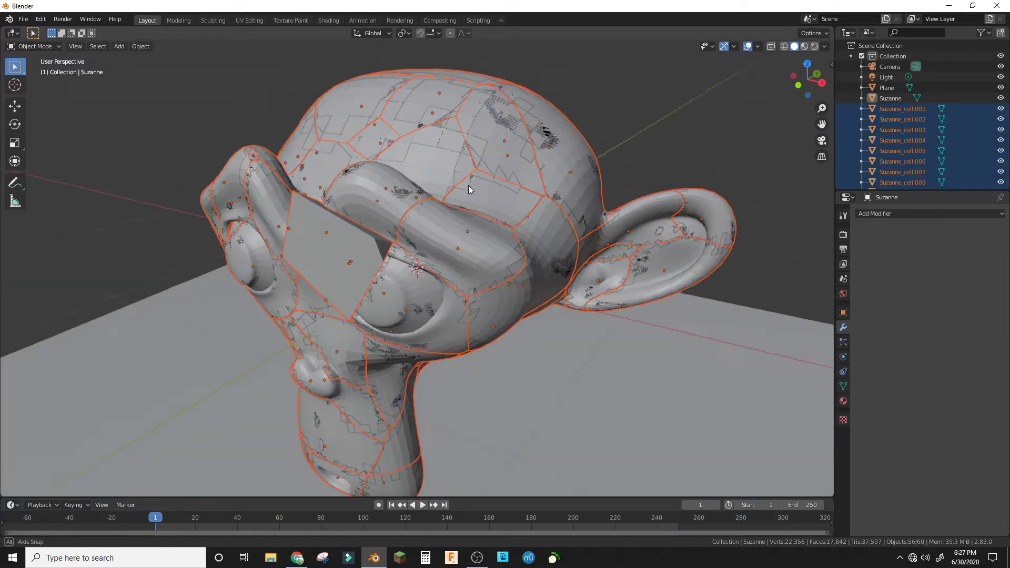
pyautogui.click(300, 246)
pyautogui.moveTo(363, 214); pyautogui.dragTo(544, 208, button='middle')
pyautogui.press('Delete')
pyautogui.click(428, 208)
pyautogui.press('Delete')
pyautogui.click(545, 207)
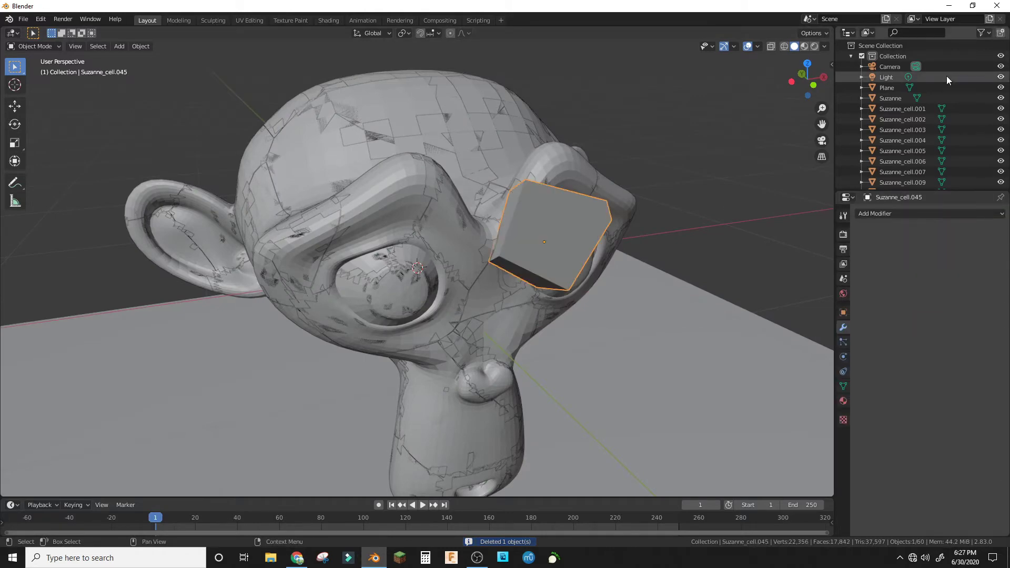
# - Hide the original monkey, test removing the block-shaped fragment, and examine the pieces around the eyes
pyautogui.click(1001, 98)
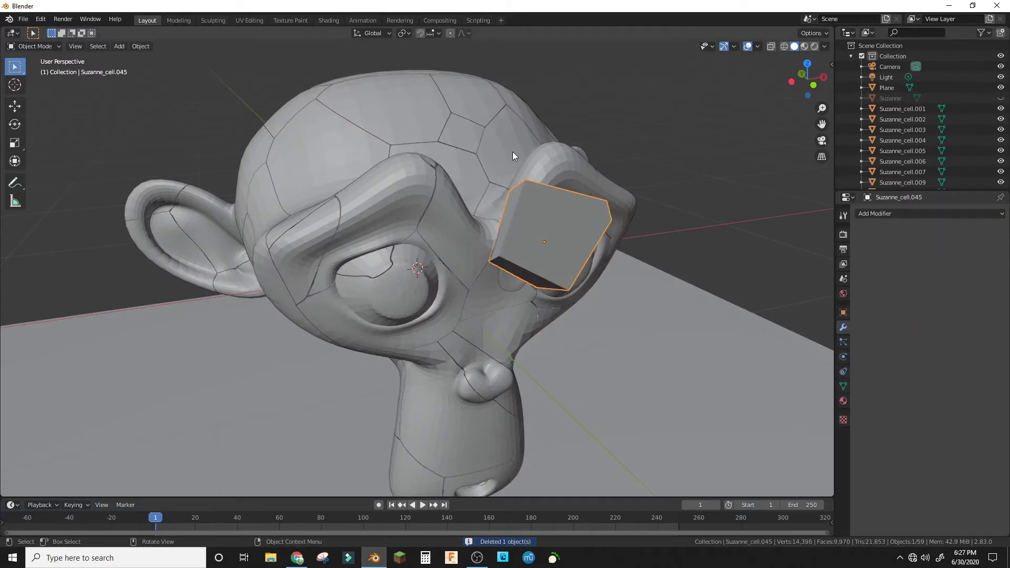
pyautogui.press('Delete')
pyautogui.moveTo(512, 152); pyautogui.dragTo(649, 144, button='middle')
pyautogui.hotkey('ctrl', 'z')
pyautogui.scroll(6, 626, 163)
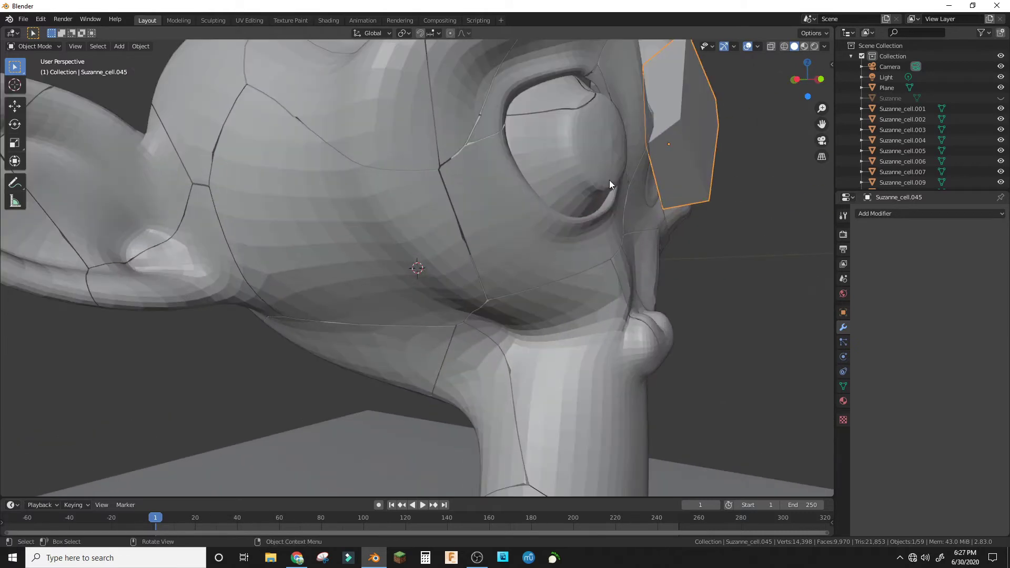
pyautogui.click(575, 141)
pyautogui.scroll(-5, 607, 139)
pyautogui.moveTo(600, 167); pyautogui.dragTo(533, 167, button='middle')
pyautogui.scroll(4, 534, 167)
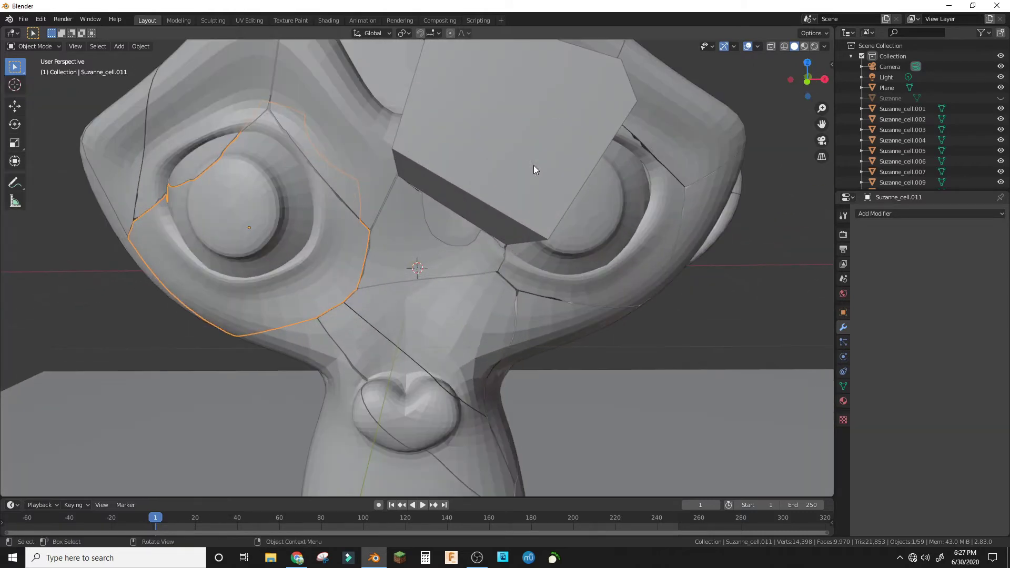
pyautogui.scroll(-3, 554, 167)
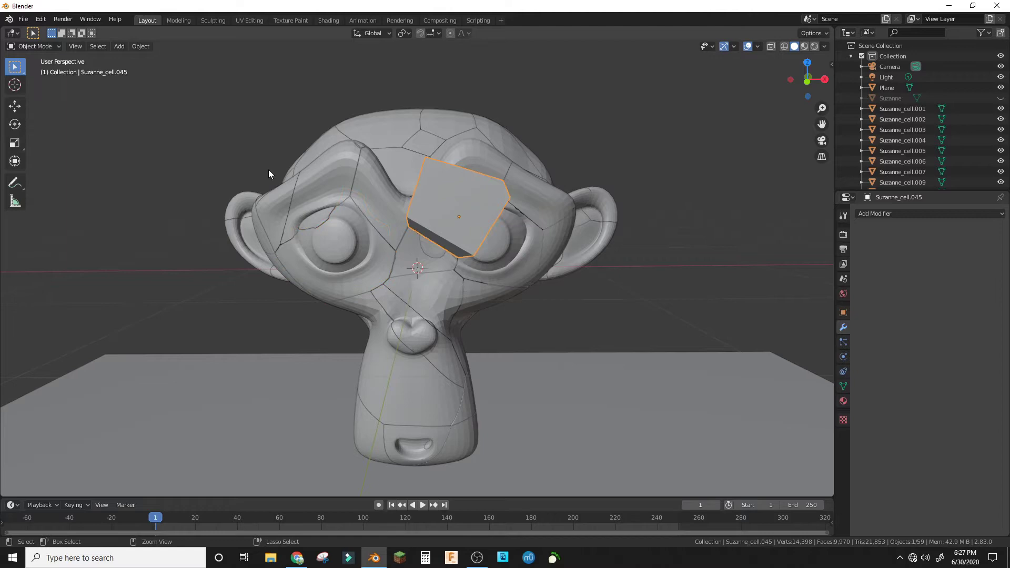
# - Undo hiding the original monkey and delete all of its fracture fragments
pyautogui.hotkey('ctrl', 'z')
pyautogui.hotkey('ctrl', 'z')
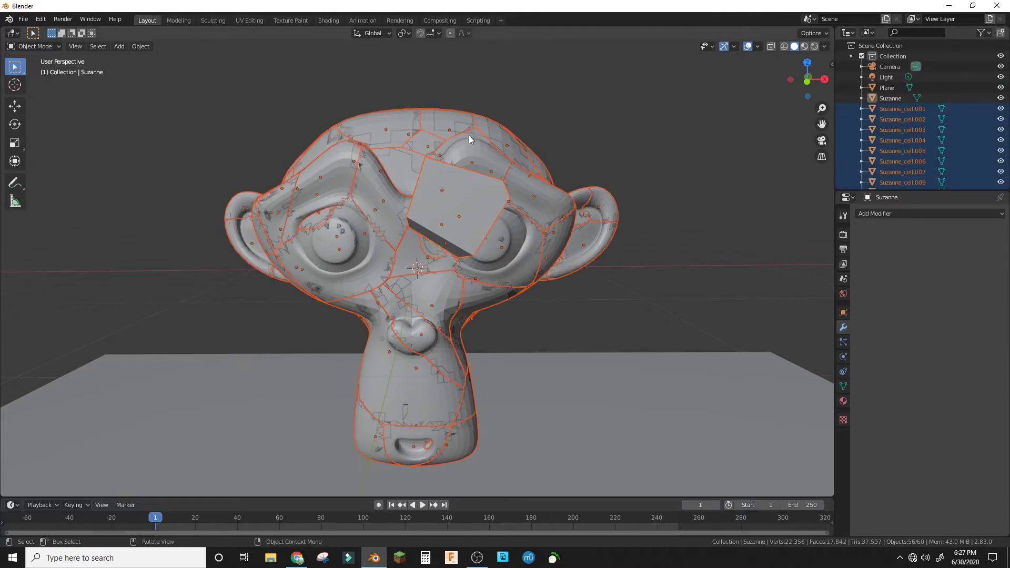
pyautogui.press('Delete')
# - Select the original monkey and switch it to Edit Mode
pyautogui.click(470, 196)
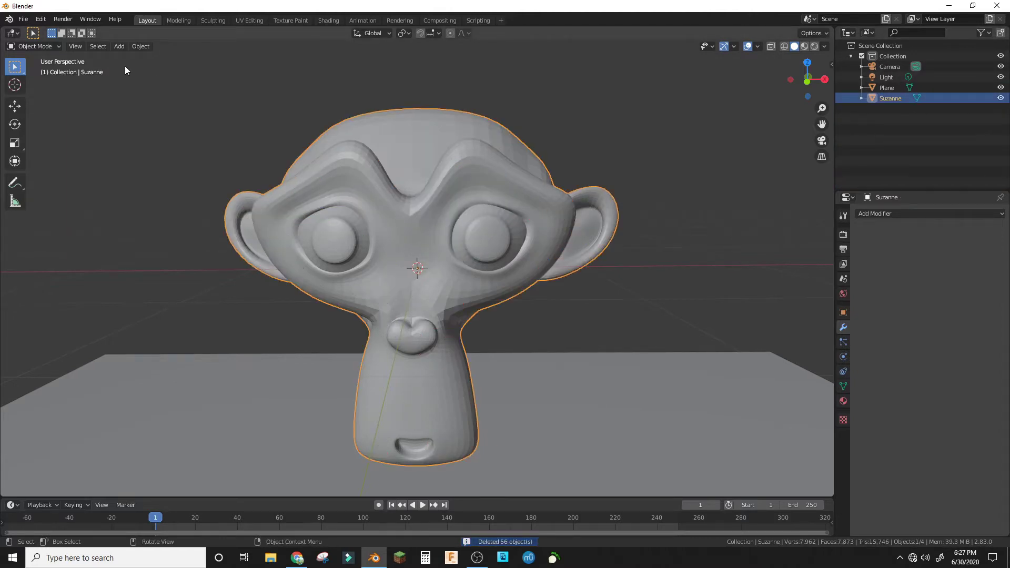
pyautogui.click(55, 49)
pyautogui.click(49, 73)
# - Select both eyeballs as linked geometry from inside the monkey's head and delete them
pyautogui.moveTo(510, 213); pyautogui.dragTo(610, 222, button='middle')
pyautogui.scroll(4, 611, 222)
pyautogui.click(623, 186)
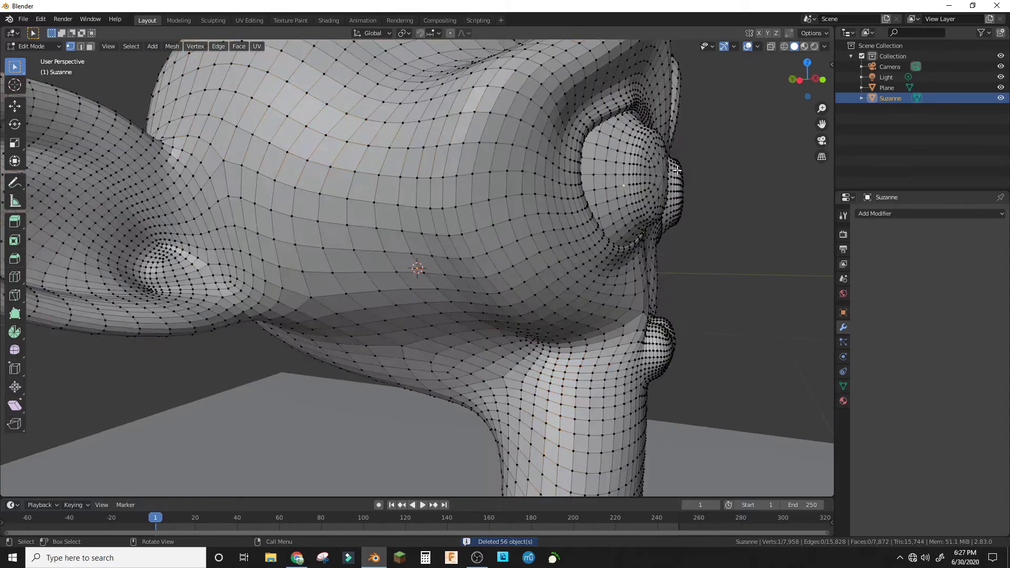
pyautogui.moveTo(677, 170); pyautogui.dragTo(518, 131, button='middle')
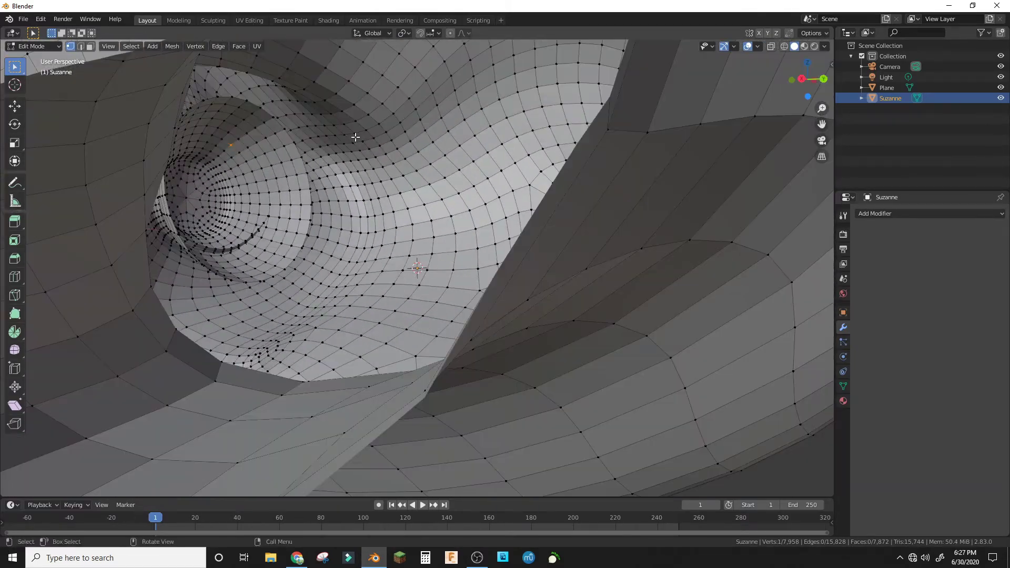
pyautogui.keyDown('shift'); pyautogui.moveTo(353, 139); pyautogui.dragTo(490, 251, button='middle'); pyautogui.keyUp('shift')
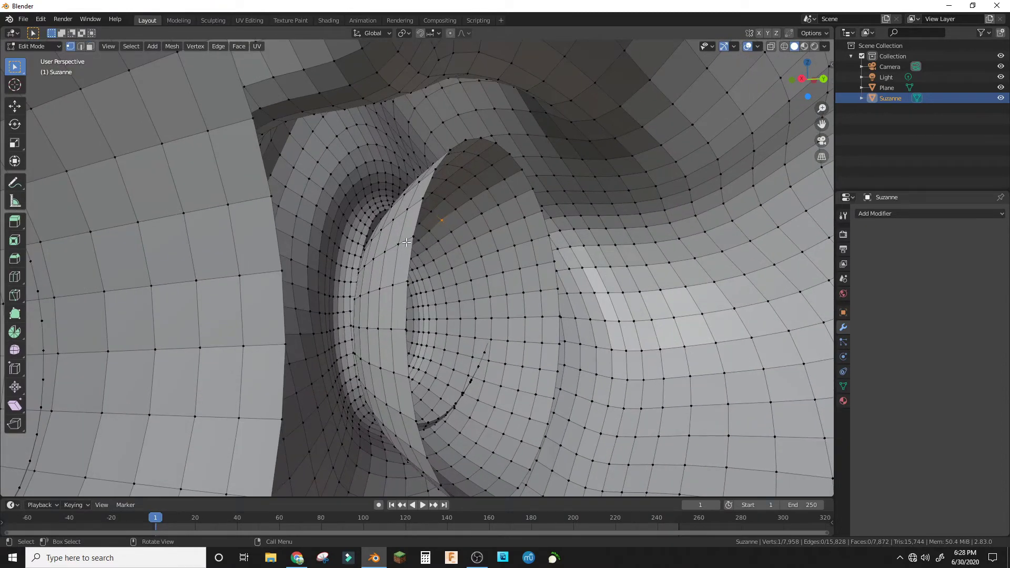
pyautogui.press('l')
pyautogui.press('l')
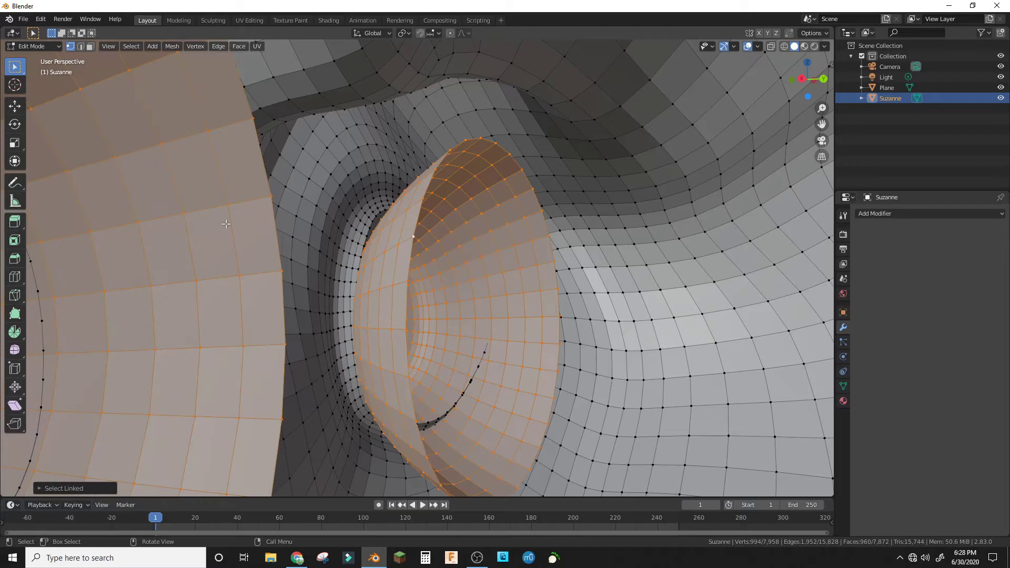
pyautogui.scroll(-8, 389, 269)
pyautogui.moveTo(400, 278); pyautogui.dragTo(546, 279, button='middle')
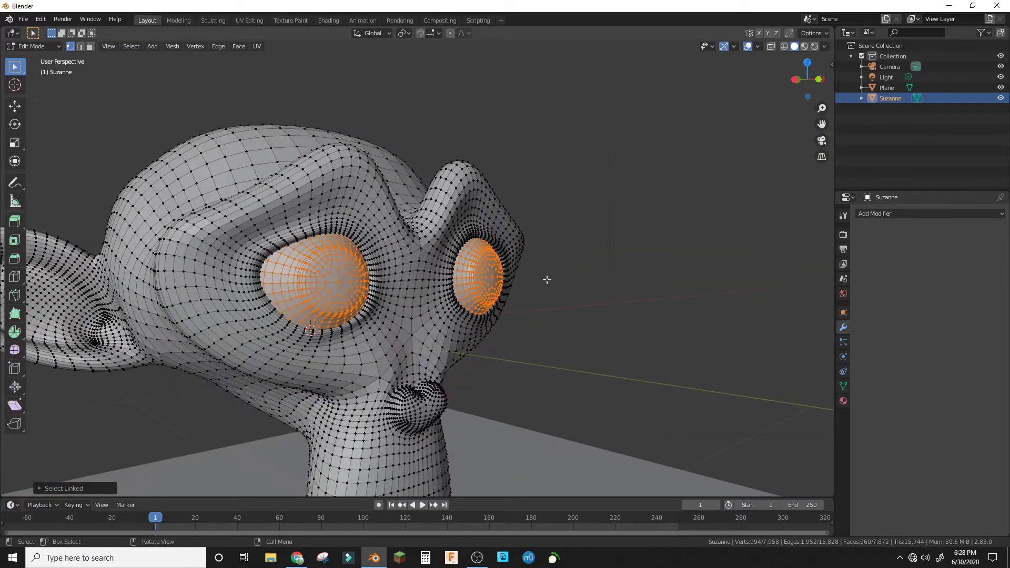
pyautogui.press('x')
pyautogui.click(467, 284)
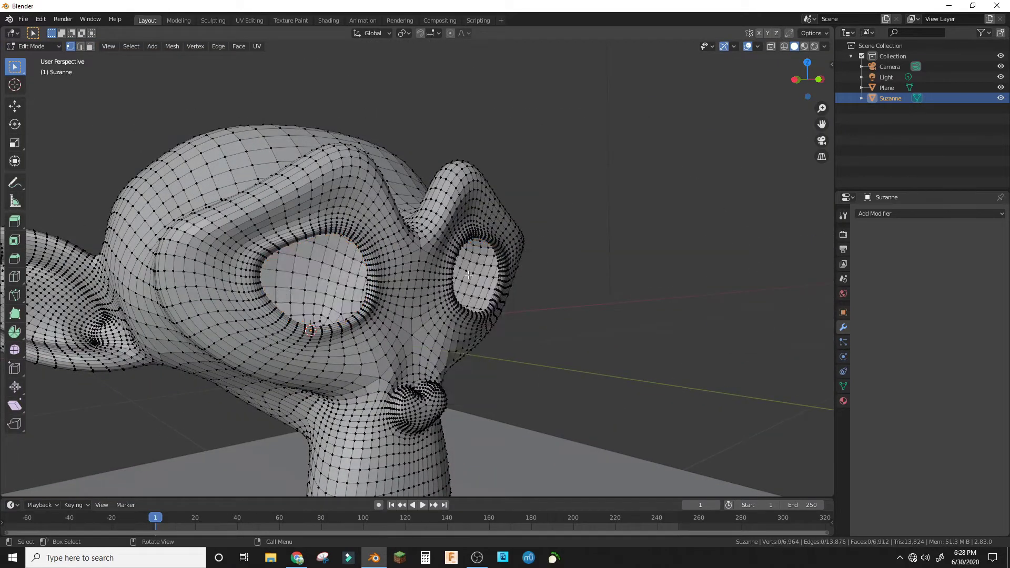
# - Select the edge loops around both empty eye sockets, fill each with a face, and clear the selection
pyautogui.scroll(5, 552, 267)
pyautogui.moveTo(592, 238); pyautogui.dragTo(542, 189, button='middle')
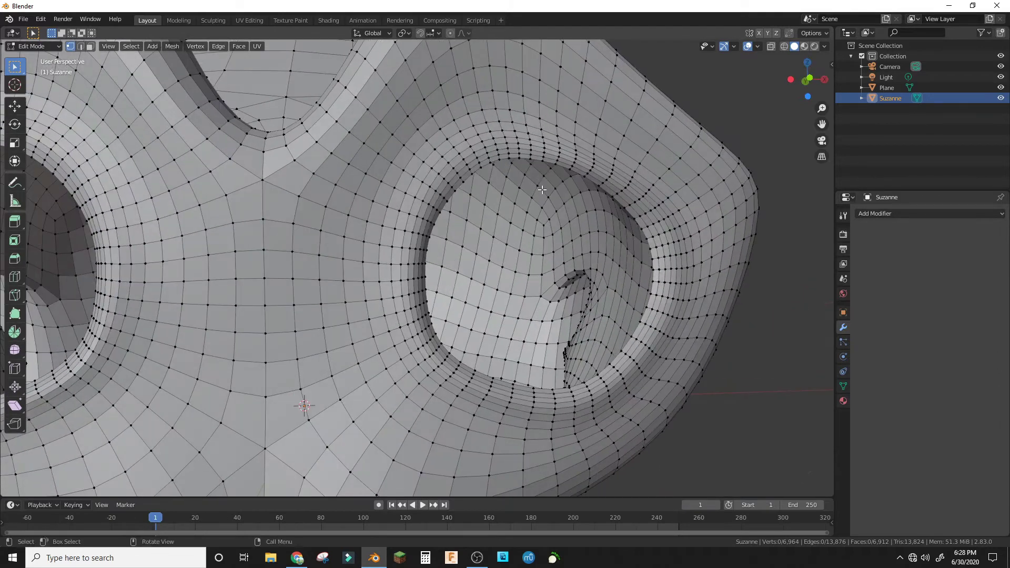
pyautogui.keyDown('alt'); pyautogui.click(552, 164); pyautogui.keyUp('alt')
pyautogui.scroll(-5, 551, 165)
pyautogui.keyDown('alt'); pyautogui.keyDown('shift'); pyautogui.click(183, 204); pyautogui.keyUp('shift'); pyautogui.keyUp('alt')
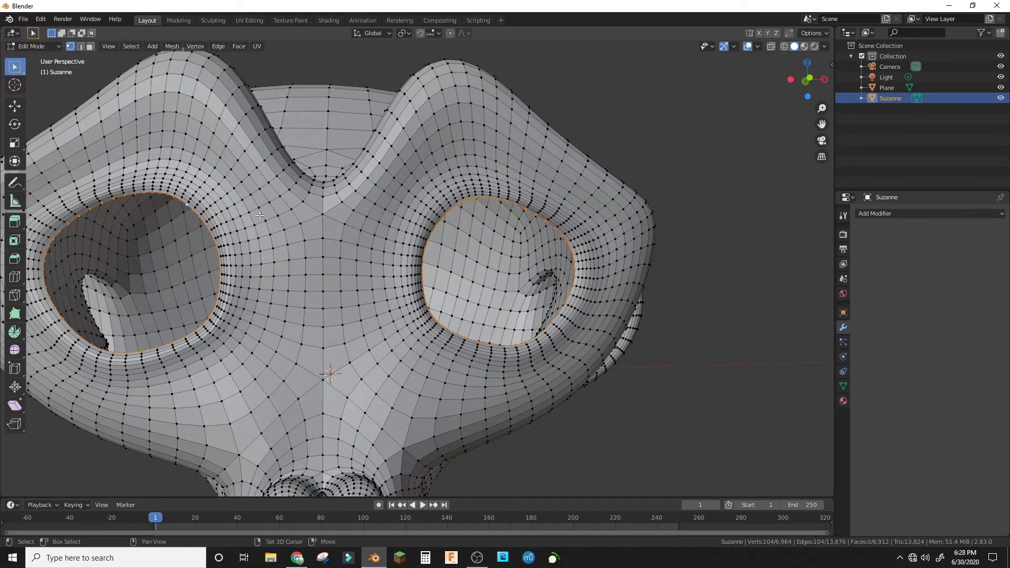
pyautogui.press('f')
pyautogui.hotkey('alt', 'a')
pyautogui.scroll(-5, 677, 338)
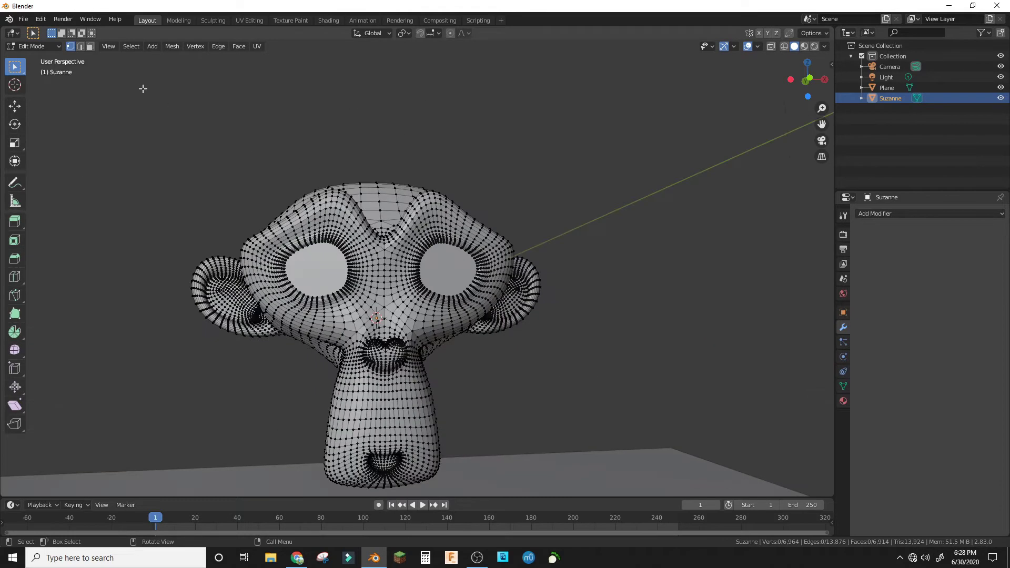
# - Inset the two filled eye-socket faces in face select mode and move them along the Y axis to form simple eyes
pyautogui.click(91, 46)
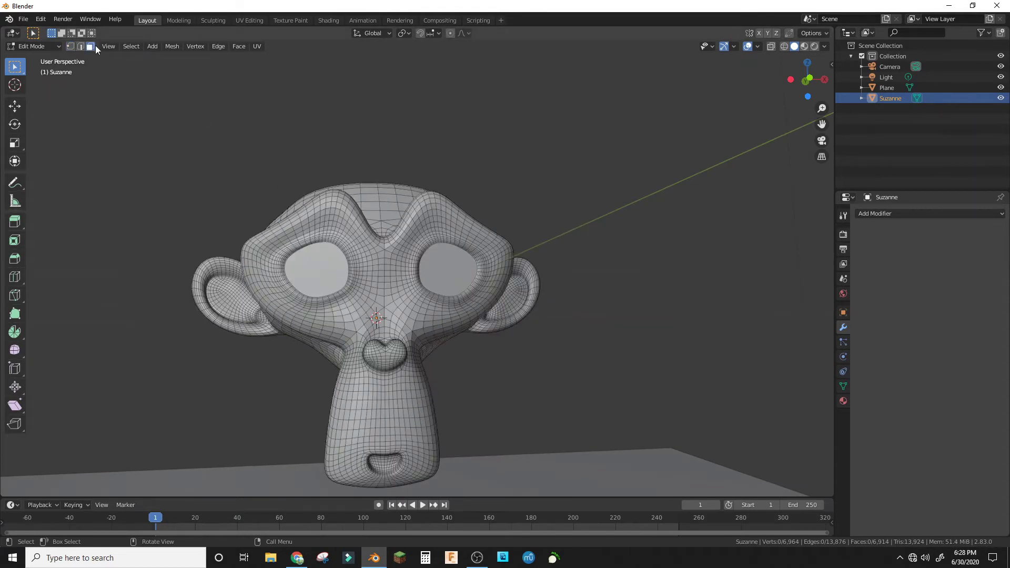
pyautogui.click(304, 269)
pyautogui.keyDown('shift'); pyautogui.click(463, 260); pyautogui.keyUp('shift')
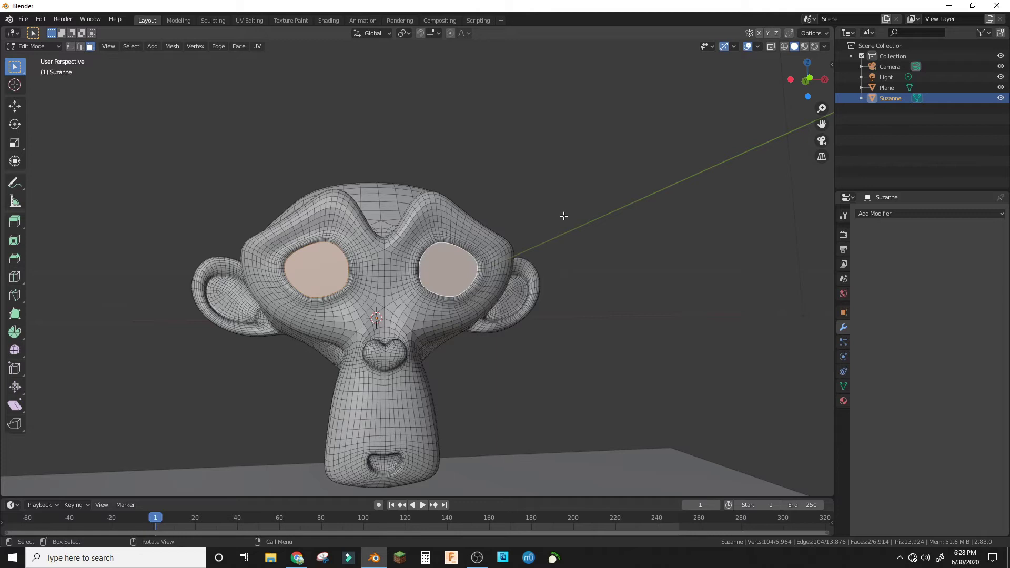
pyautogui.press('i')
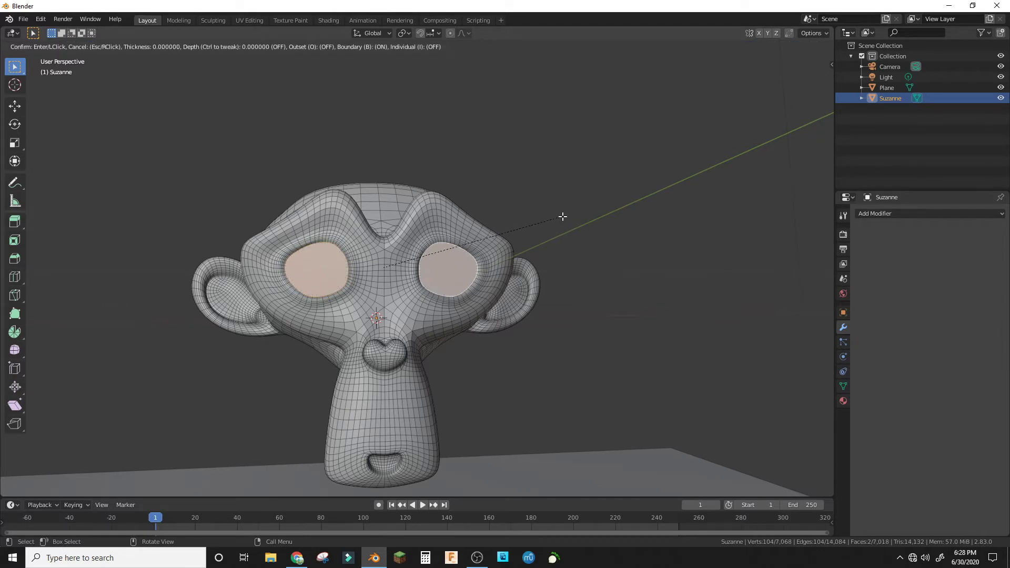
pyautogui.click(559, 216)
pyautogui.press('g')
pyautogui.press('y')
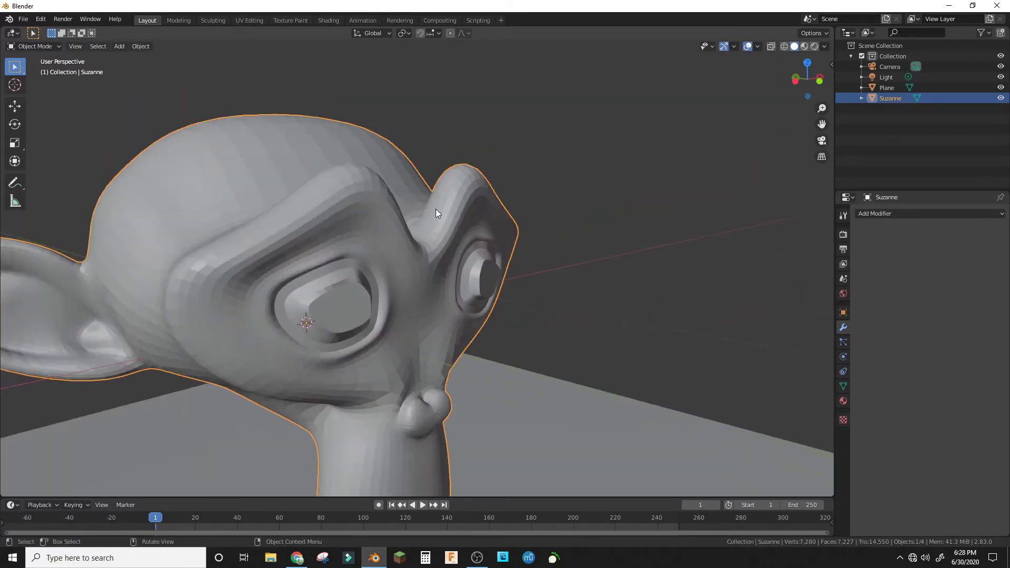
# - Apply smooth shading to the monkey head in Object Mode
pyautogui.moveTo(436, 209); pyautogui.dragTo(318, 223, button='middle')
pyautogui.rightClick(403, 229)
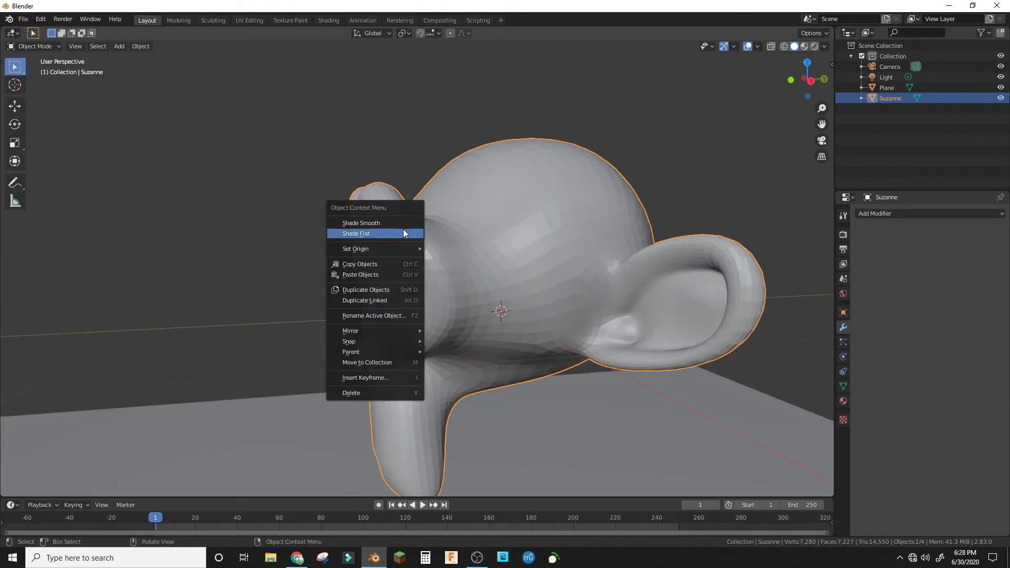
pyautogui.click(403, 226)
pyautogui.moveTo(403, 226)
pyautogui.mouseDown(button='middle')
pyautogui.moveTo(636, 217)
pyautogui.moveTo(649, 206)
pyautogui.moveTo(428, 233)
pyautogui.moveTo(545, 210)
pyautogui.moveTo(512, 203)
pyautogui.mouseUp(button='middle')
# - Fracture the monkey head with Cell Fracture, keeping its existing settings
pyautogui.scroll(-5, 650, 206)
pyautogui.scroll(-3, 511, 203)
pyautogui.click(140, 46)
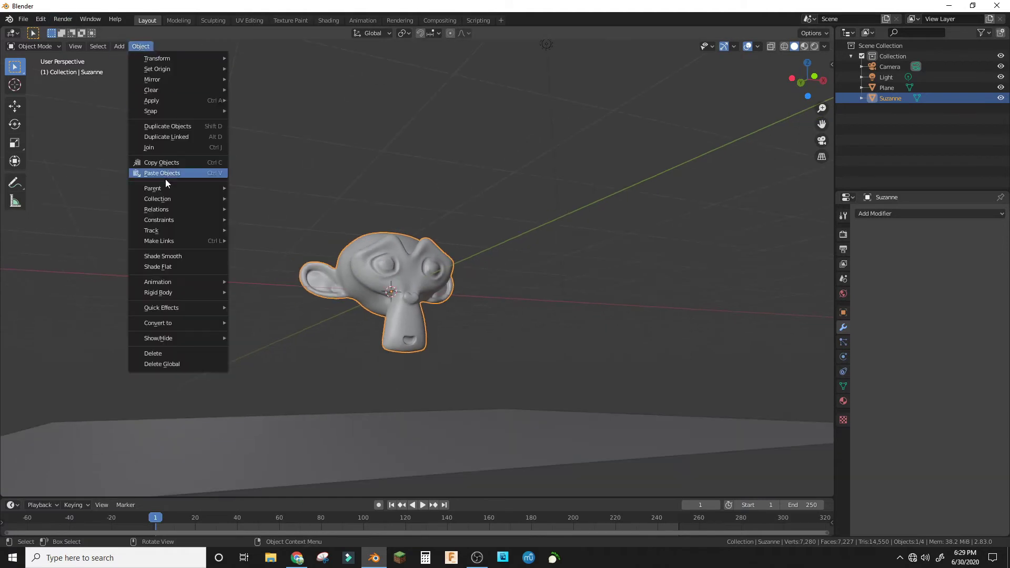
pyautogui.moveTo(187, 307)
pyautogui.click(286, 354)
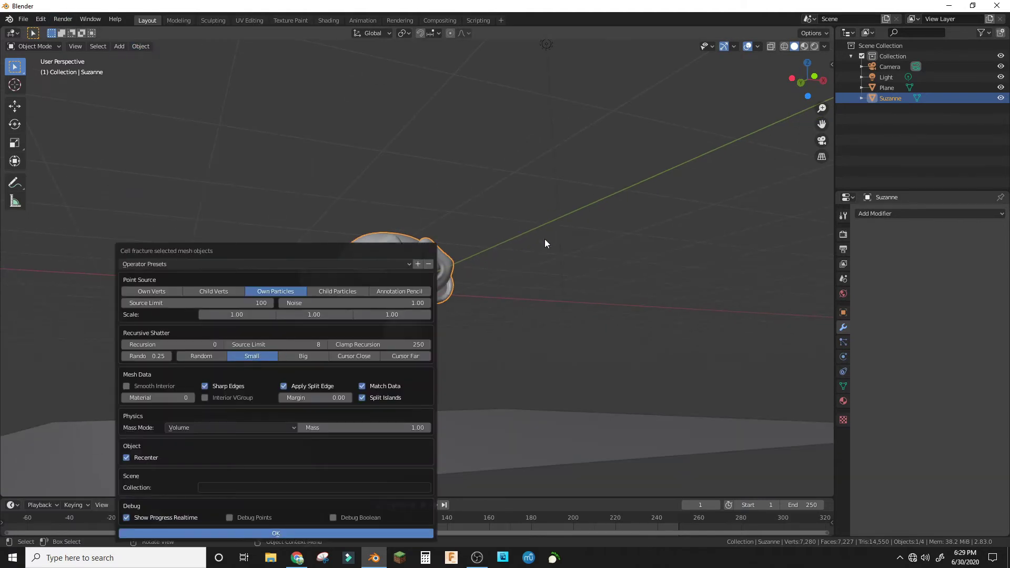
pyautogui.click(298, 533)
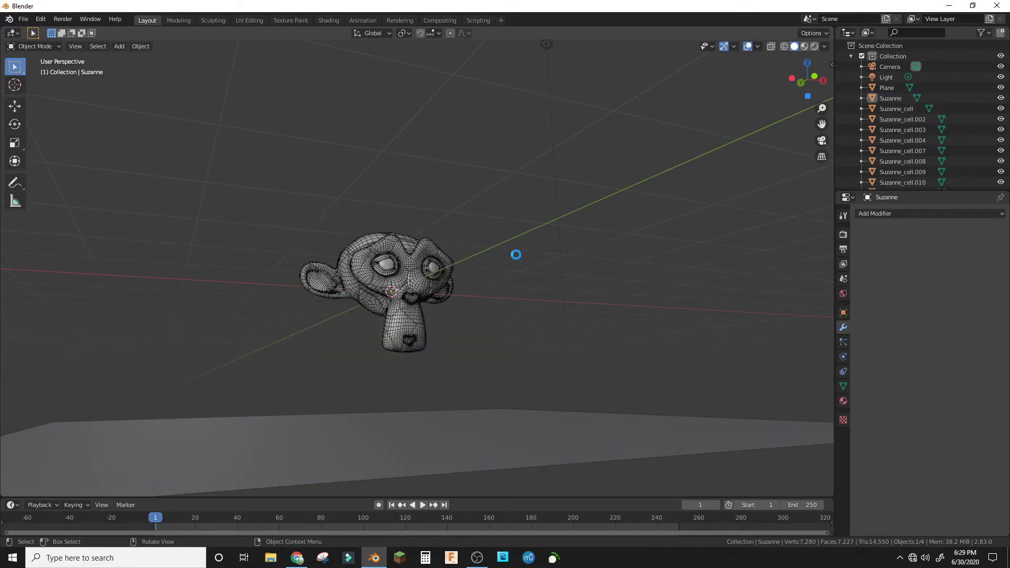
# - Hide the original monkey so that only its fracture fragments are shown
pyautogui.moveTo(509, 255); pyautogui.dragTo(427, 256, button='middle')
pyautogui.scroll(2, 426, 257)
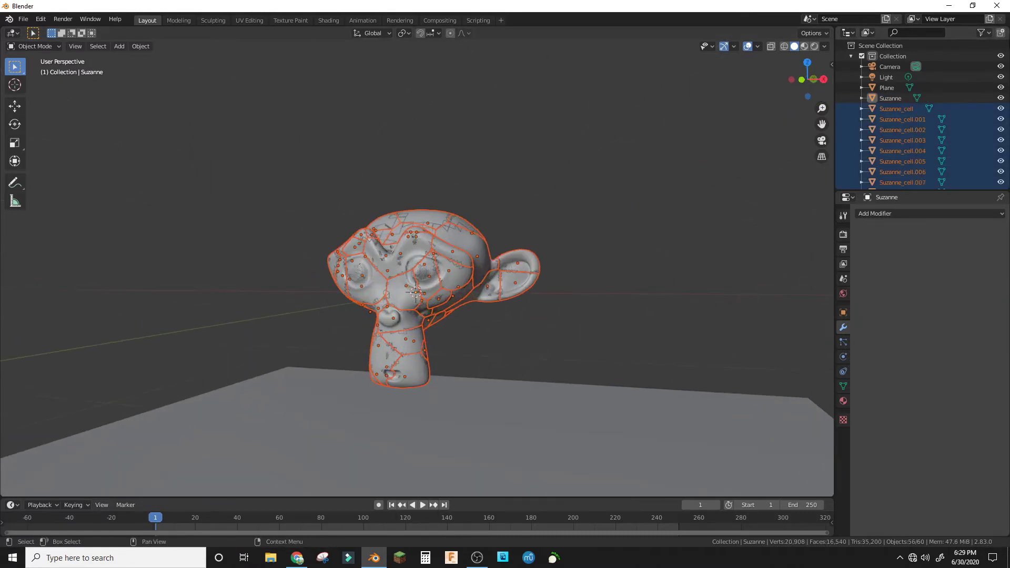
pyautogui.click(1001, 97)
# - Make one fragment the active object, add an Active rigid body to it, and copy its rigid body settings to all selected fragments
pyautogui.moveTo(495, 284); pyautogui.dragTo(411, 270, button='middle')
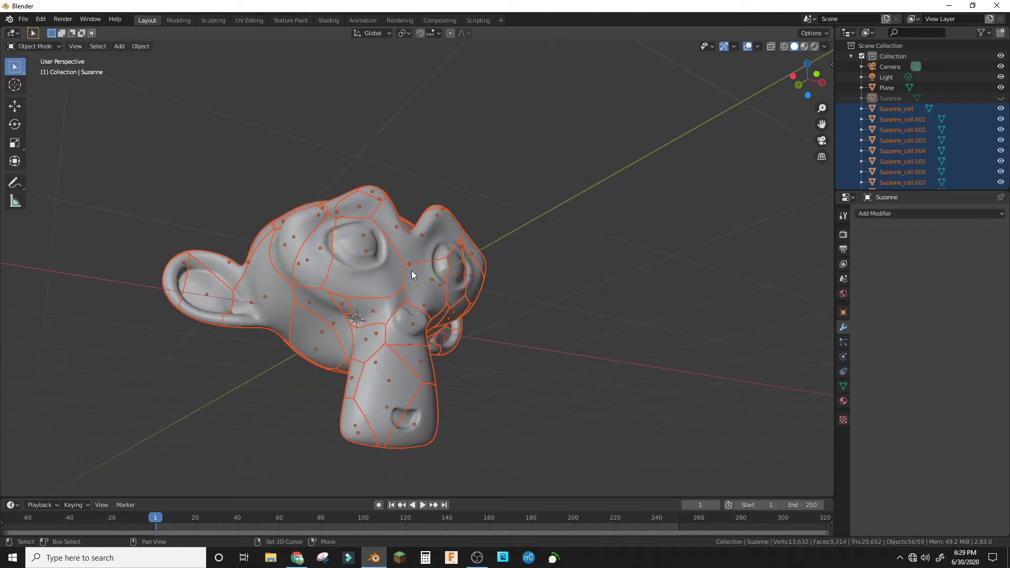
pyautogui.keyDown('shift'); pyautogui.click(411, 270); pyautogui.keyUp('shift')
pyautogui.click(843, 358)
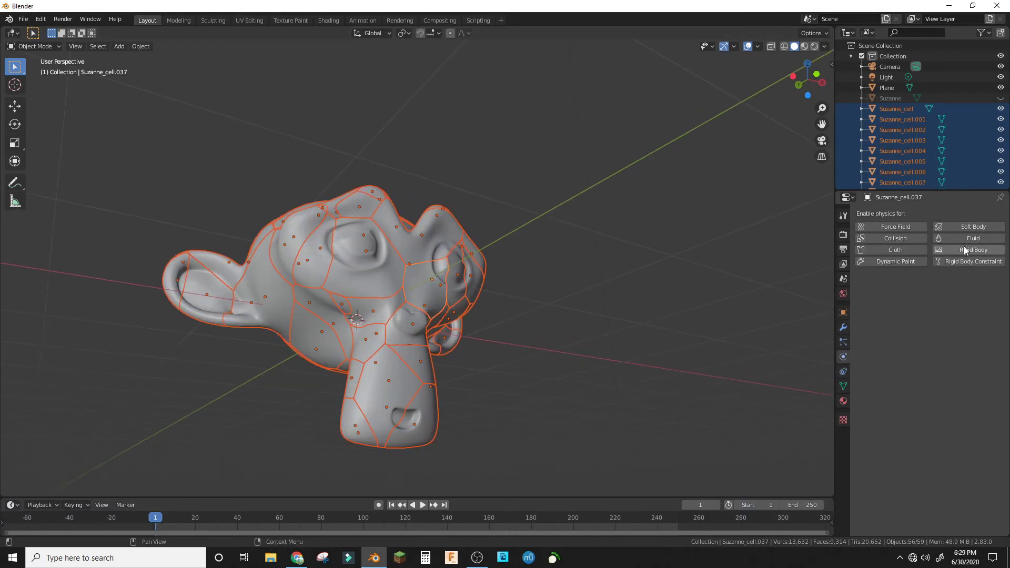
pyautogui.click(963, 250)
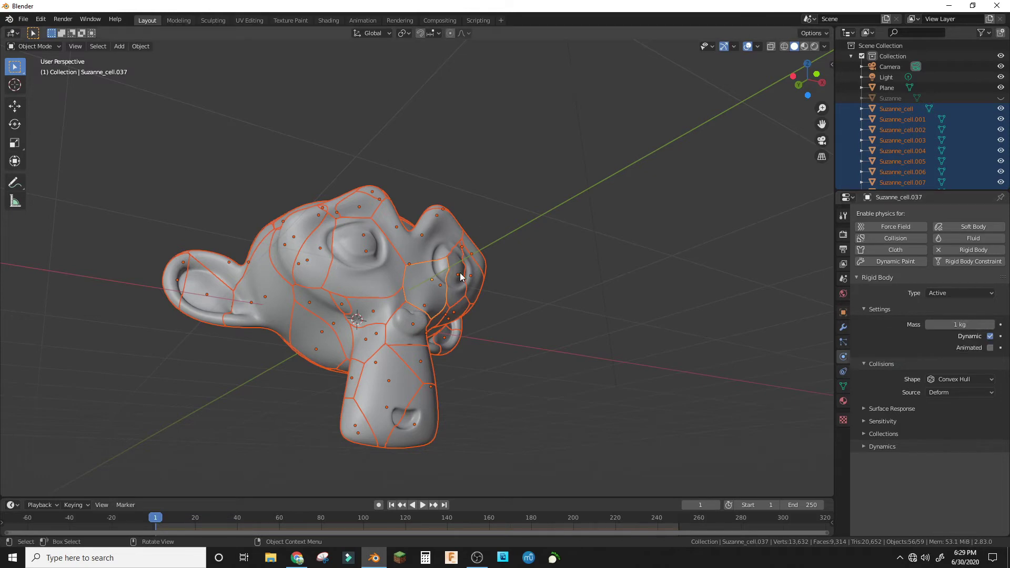
pyautogui.press('F3')
pyautogui.write('cop')
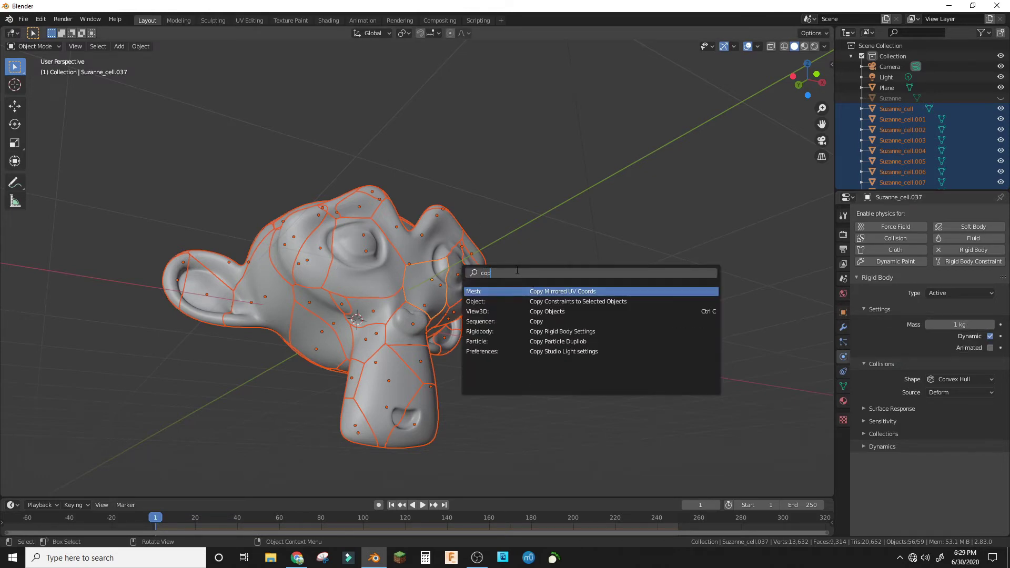
pyautogui.click(548, 332)
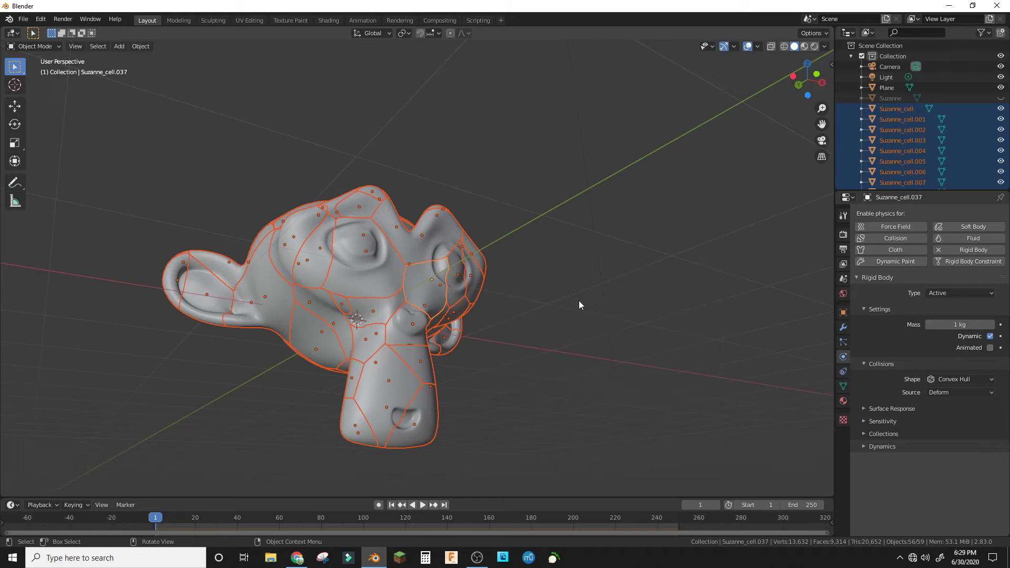
# - Test the falling fragments in playback, and give the floor plane a rigid body of type Passive
pyautogui.scroll(-2, 534, 225)
pyautogui.press('space')
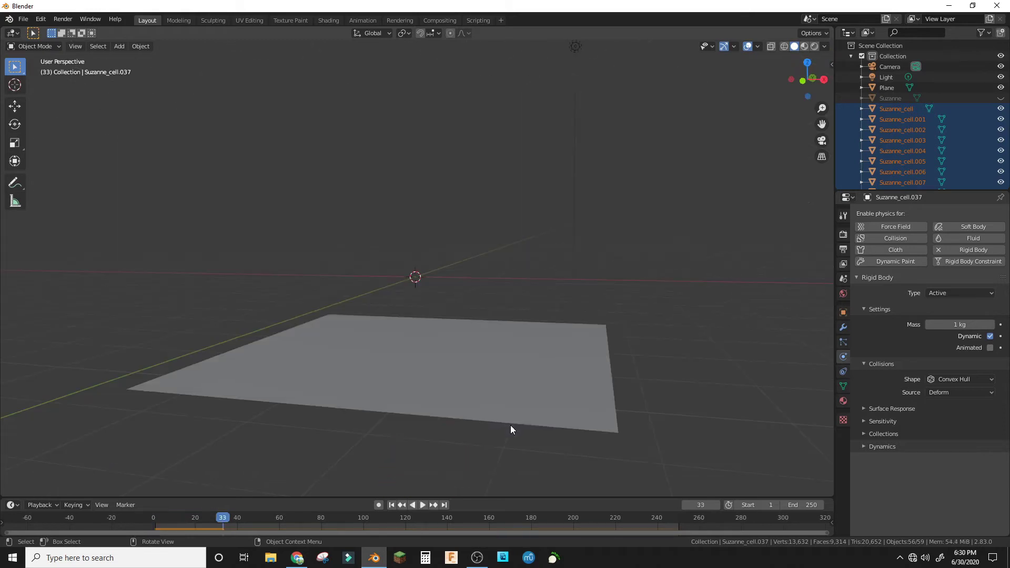
pyautogui.click(511, 428)
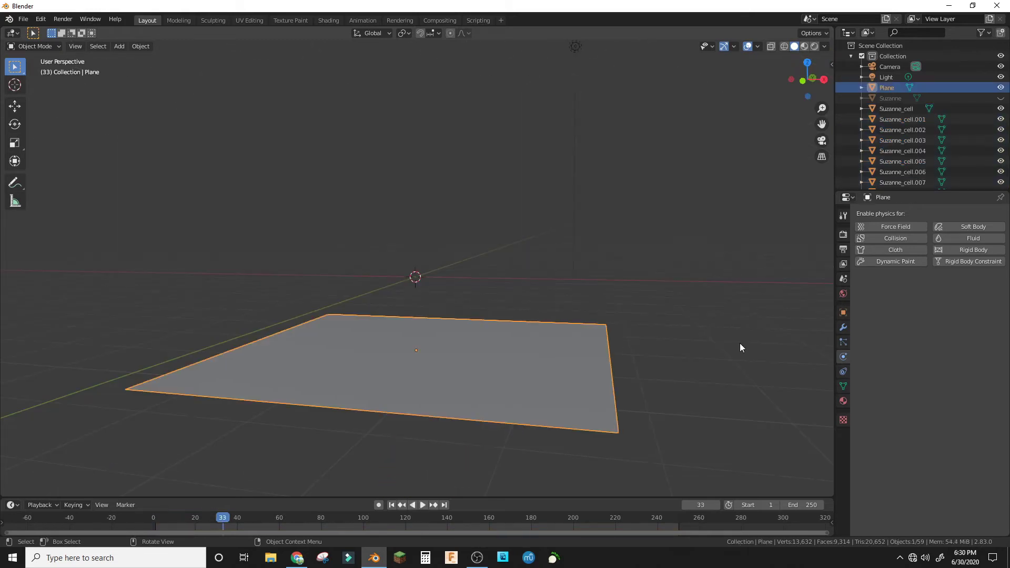
pyautogui.click(977, 252)
pyautogui.click(949, 294)
pyautogui.click(942, 316)
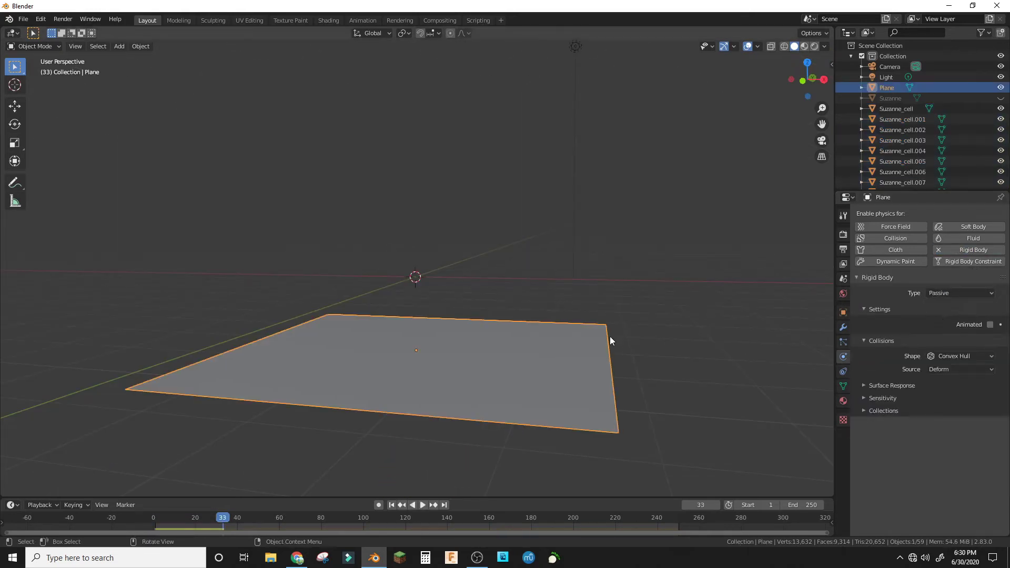
# - Play the simulation from the first frame to about frame 49 and check how the fragments land on the floor
pyautogui.click(392, 505)
pyautogui.press('space')
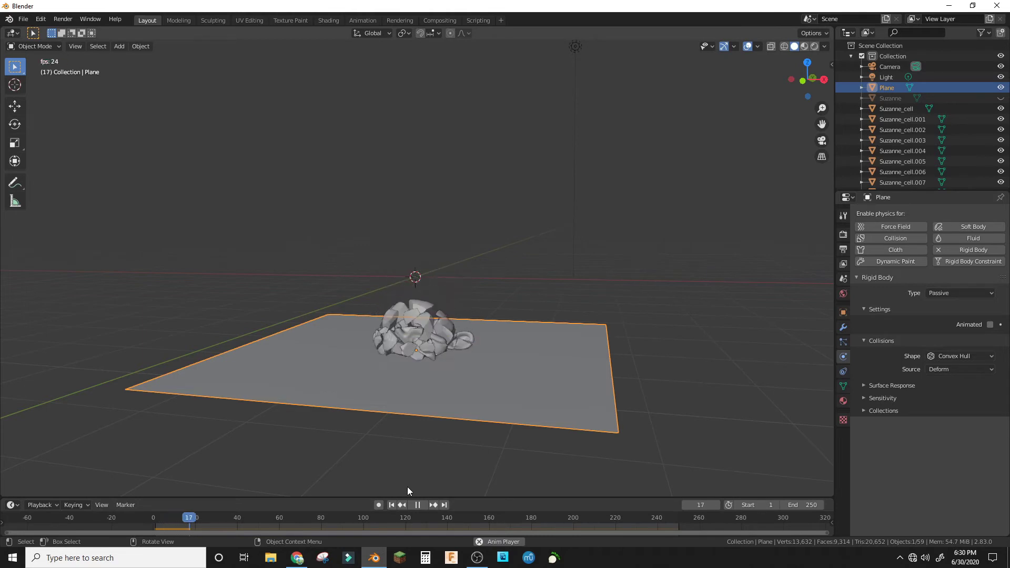
pyautogui.press('space')
pyautogui.scroll(4, 481, 425)
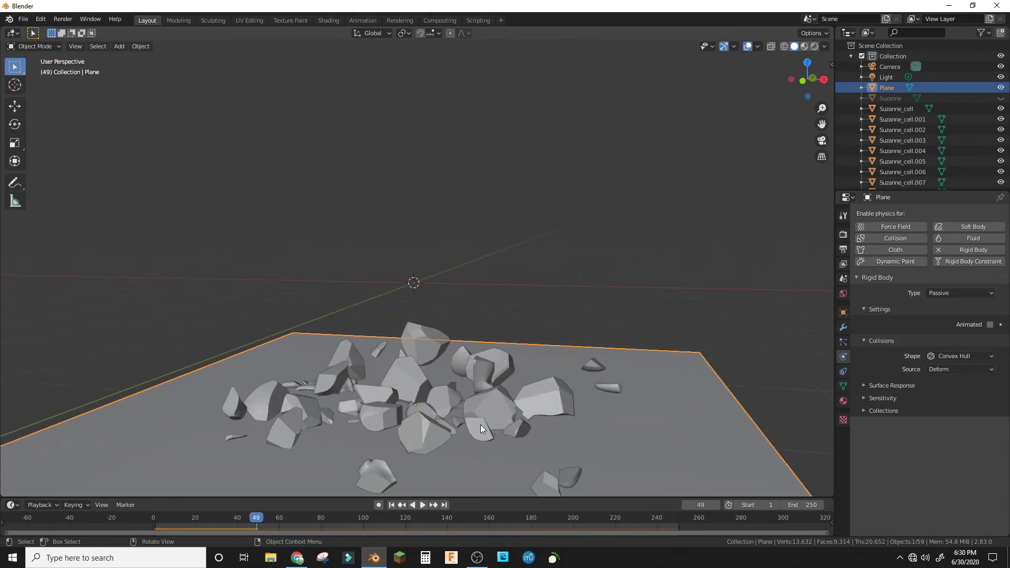
# - Select all the monkey fragments at the first frame and reset their object origins
pyautogui.click(391, 505)
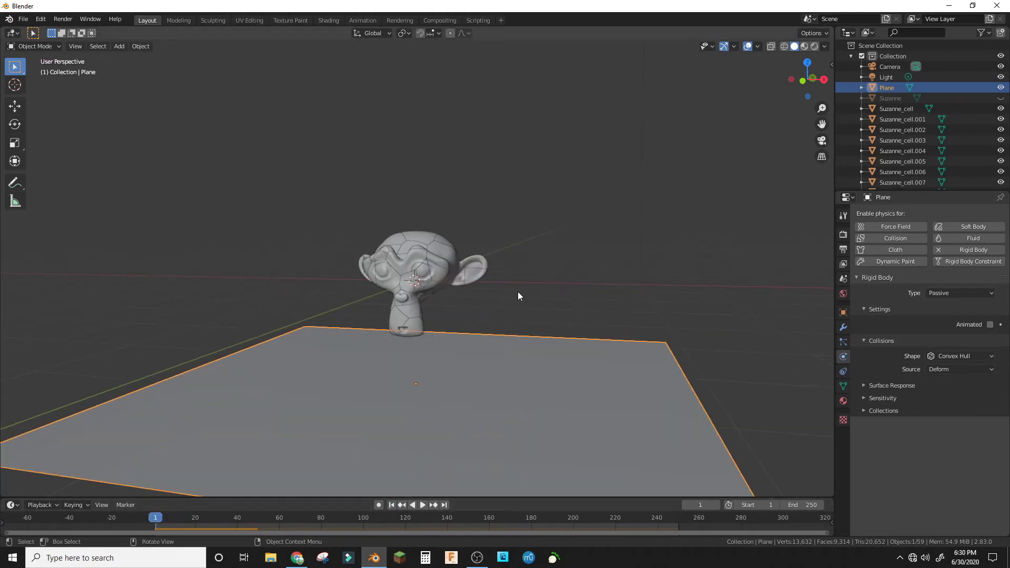
pyautogui.moveTo(518, 292); pyautogui.dragTo(564, 271, button='middle')
pyautogui.moveTo(267, 179); pyautogui.dragTo(469, 345)
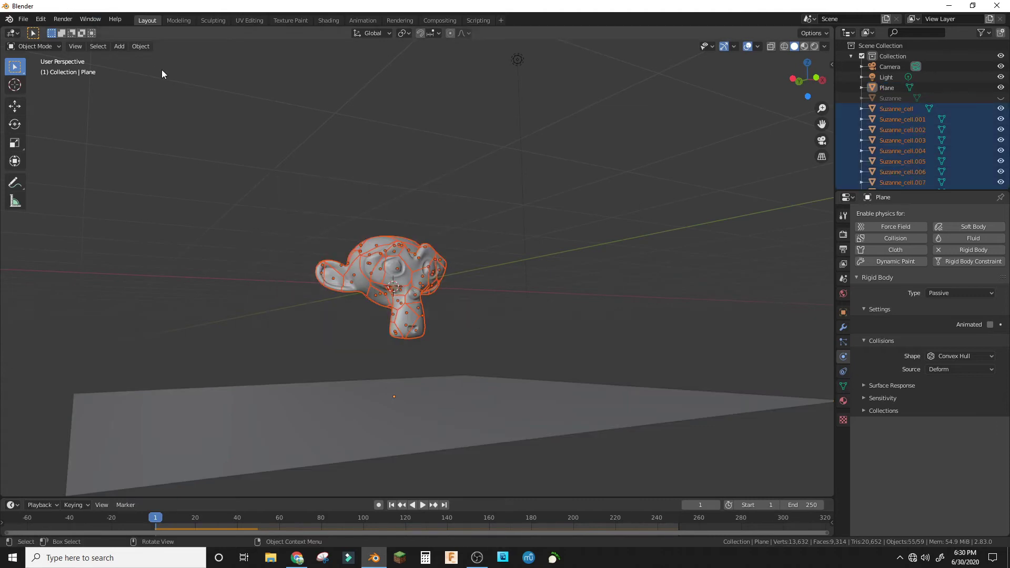
pyautogui.click(141, 46)
pyautogui.moveTo(163, 70)
pyautogui.click(289, 115)
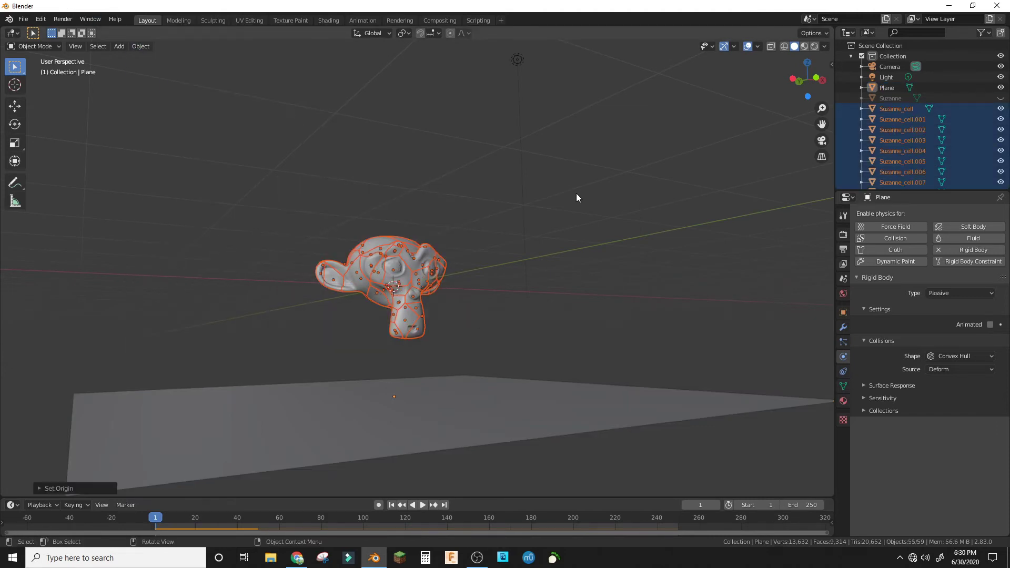
# - Play the simulation to about frame 212 and inspect the scattered fragments on the floor from several angles
pyautogui.moveTo(577, 194); pyautogui.dragTo(419, 209, button='middle')
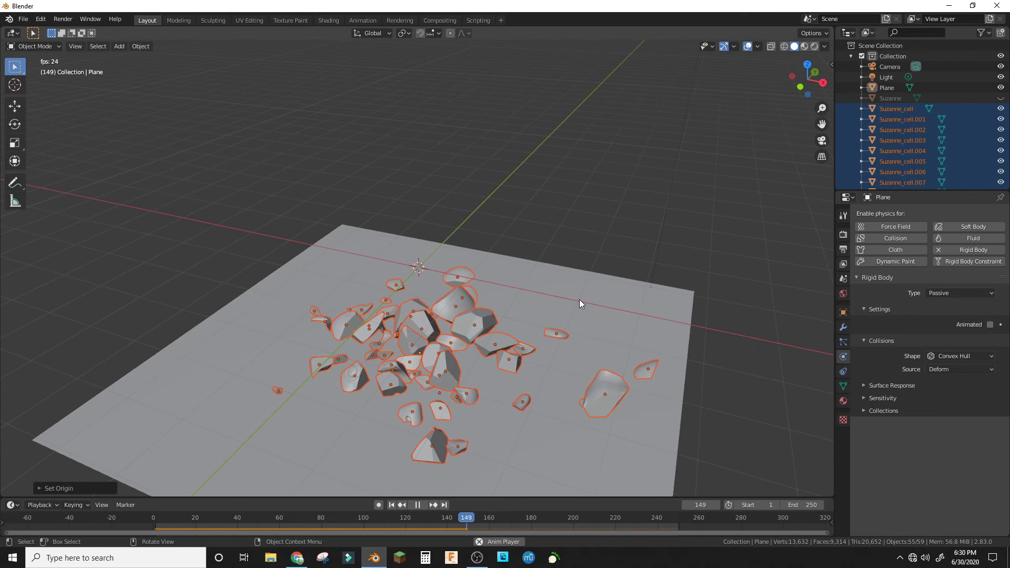
pyautogui.moveTo(581, 312); pyautogui.dragTo(657, 279, button='middle')
pyautogui.scroll(-8, 658, 279)
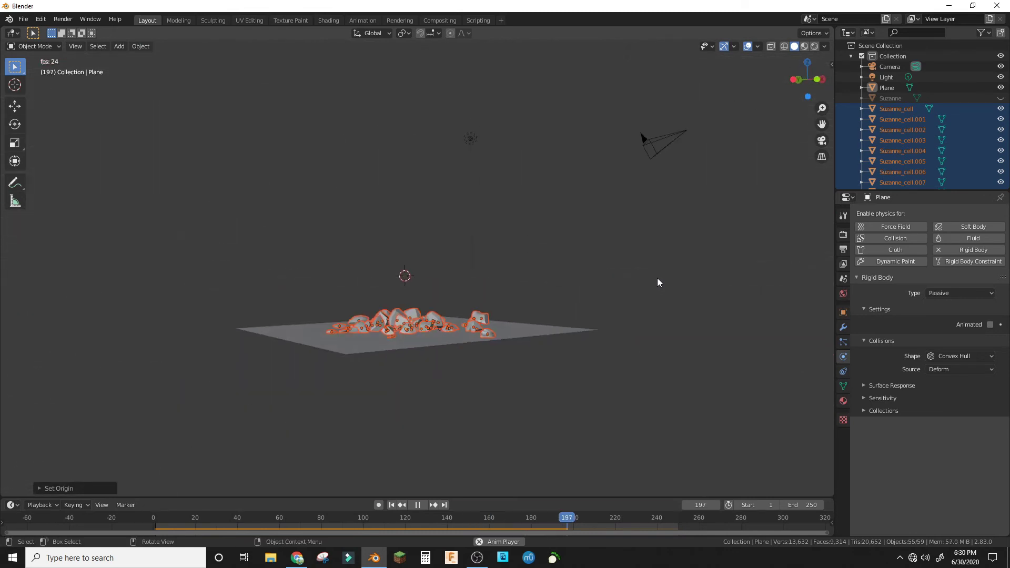
pyautogui.press('space')
pyautogui.scroll(10, 641, 354)
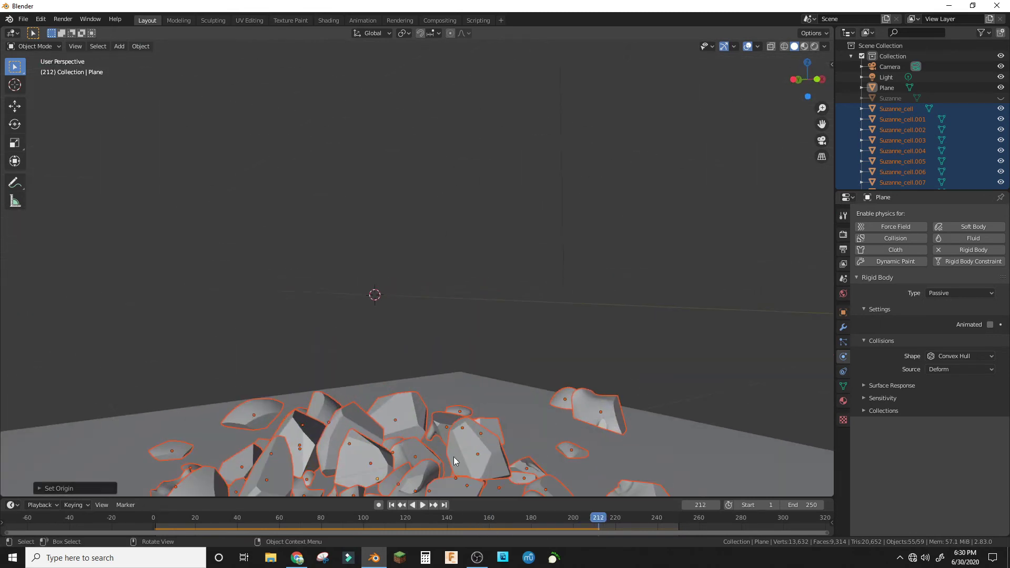
# - Replay the simulation from the first frame, pause at about frame 36, and delete the fragments that fall below the floor plane
pyautogui.click(391, 505)
pyautogui.scroll(-3, 545, 405)
pyautogui.press('space')
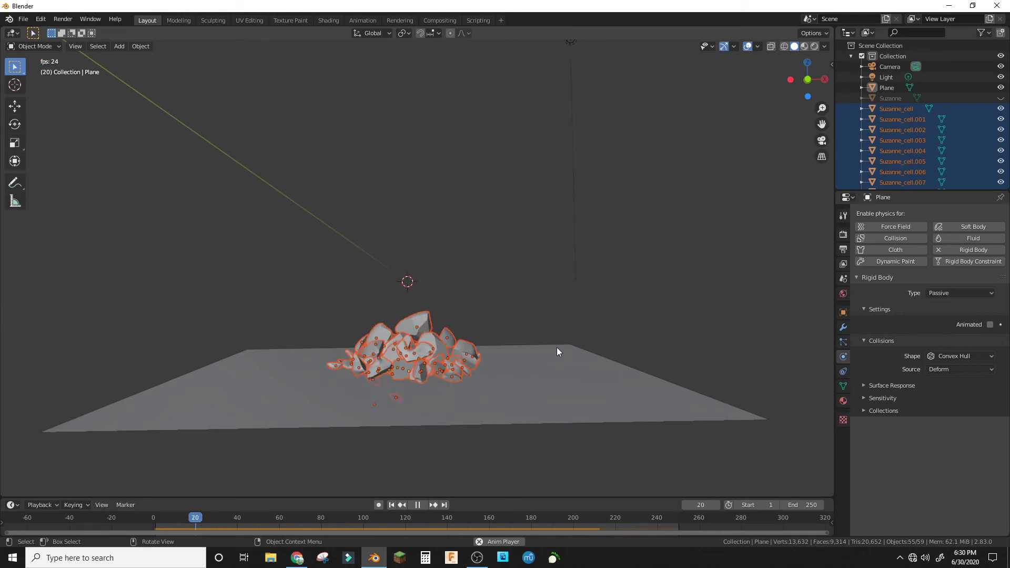
pyautogui.press('space')
pyautogui.moveTo(561, 351); pyautogui.dragTo(561, 289, button='middle')
pyautogui.scroll(-3, 549, 328)
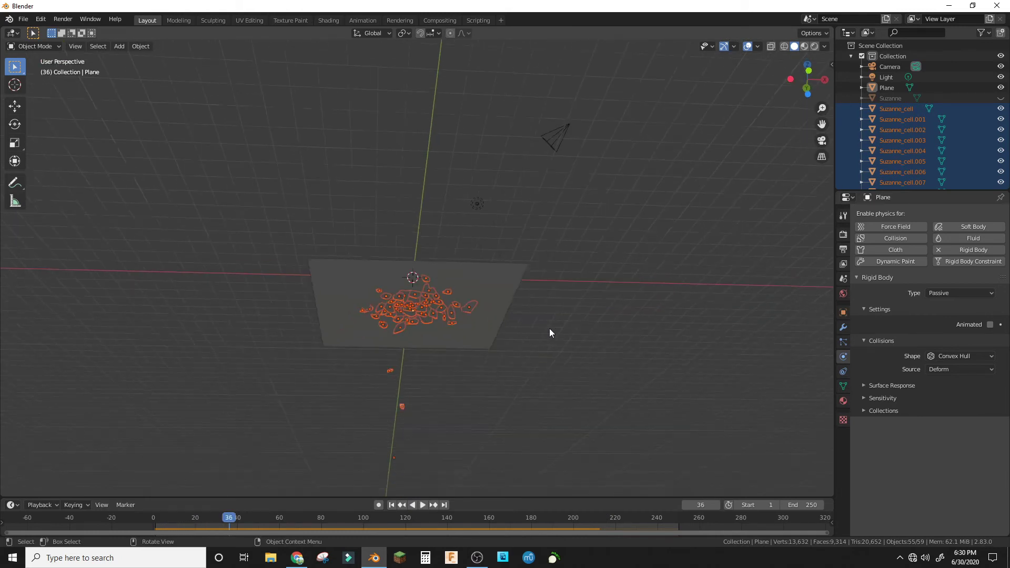
pyautogui.scroll(-3, 530, 364)
pyautogui.moveTo(550, 328); pyautogui.dragTo(504, 414, button='middle')
pyautogui.scroll(3, 525, 371)
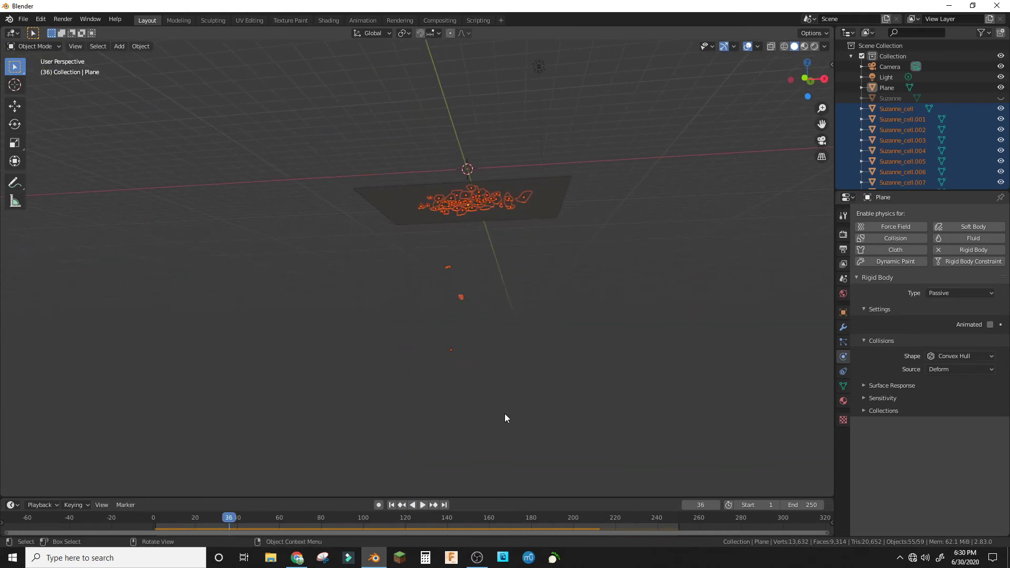
pyautogui.moveTo(504, 413); pyautogui.dragTo(414, 257)
pyautogui.press('Delete')
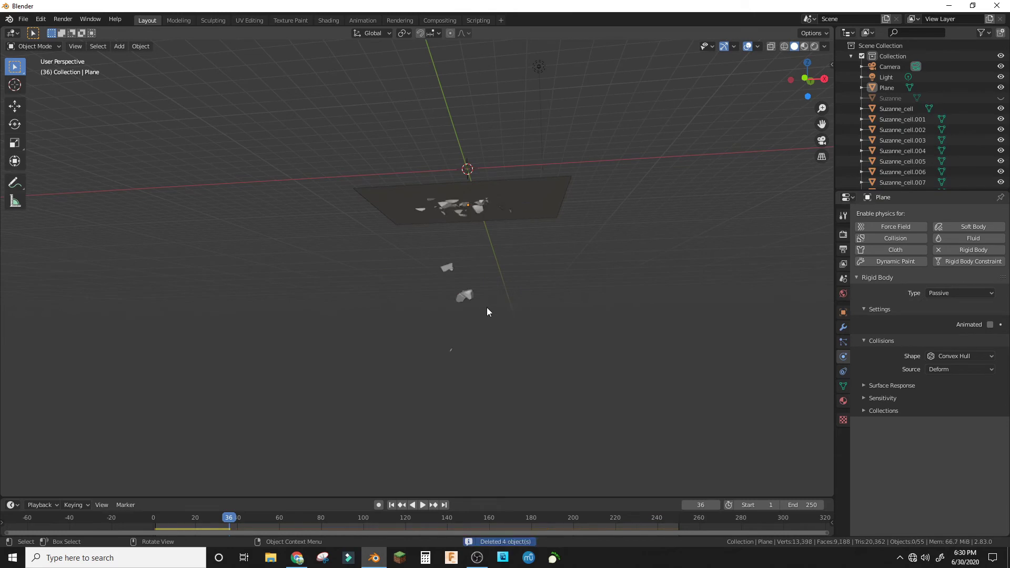
# - Replay the simulation twice more, pausing at about frames 35 and 39, and delete the fragments beneath the floor each time
pyautogui.click(392, 505)
pyautogui.press('space')
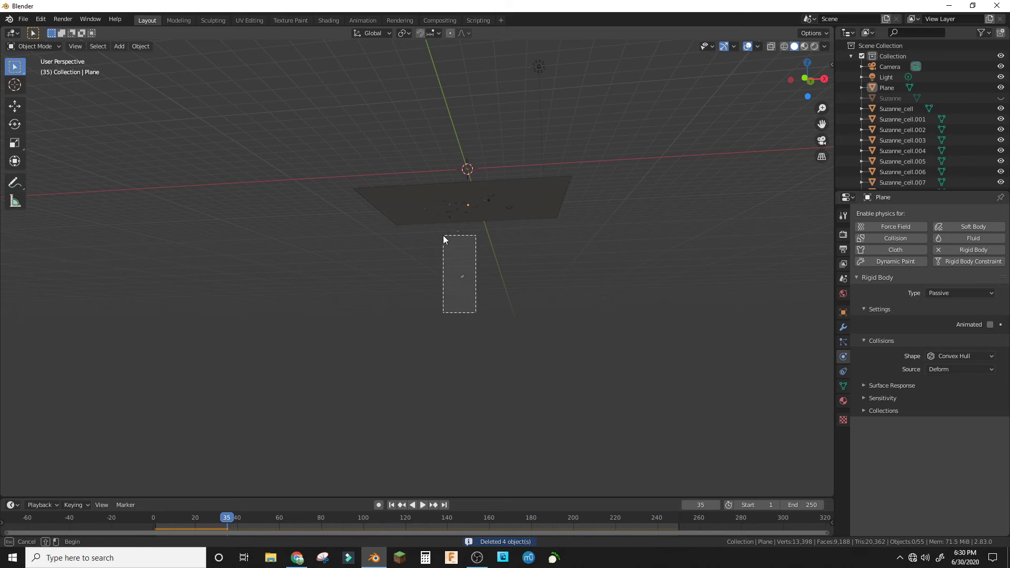
pyautogui.moveTo(443, 235); pyautogui.dragTo(443, 236)
pyautogui.press('Delete')
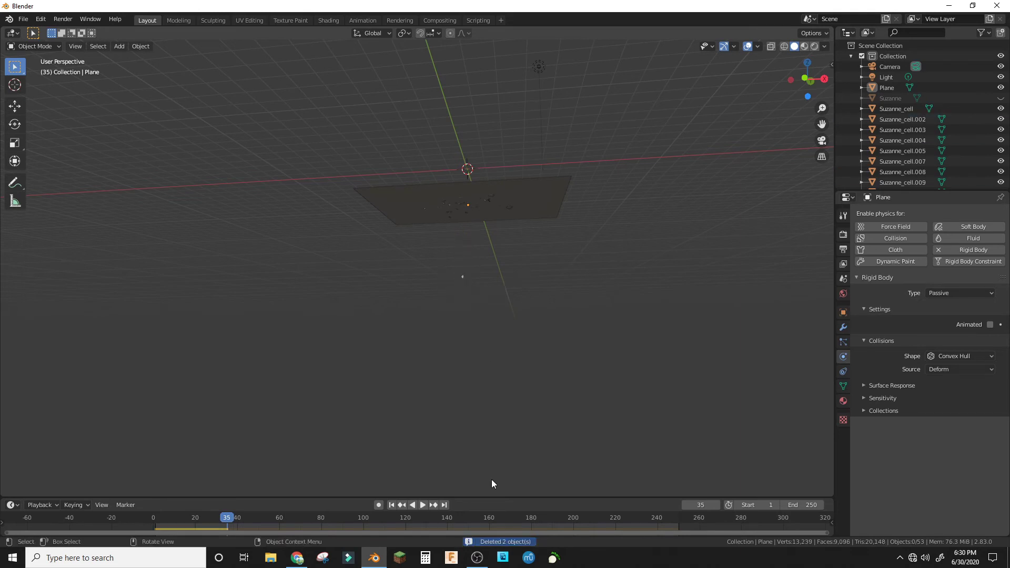
pyautogui.click(392, 504)
pyautogui.press('space')
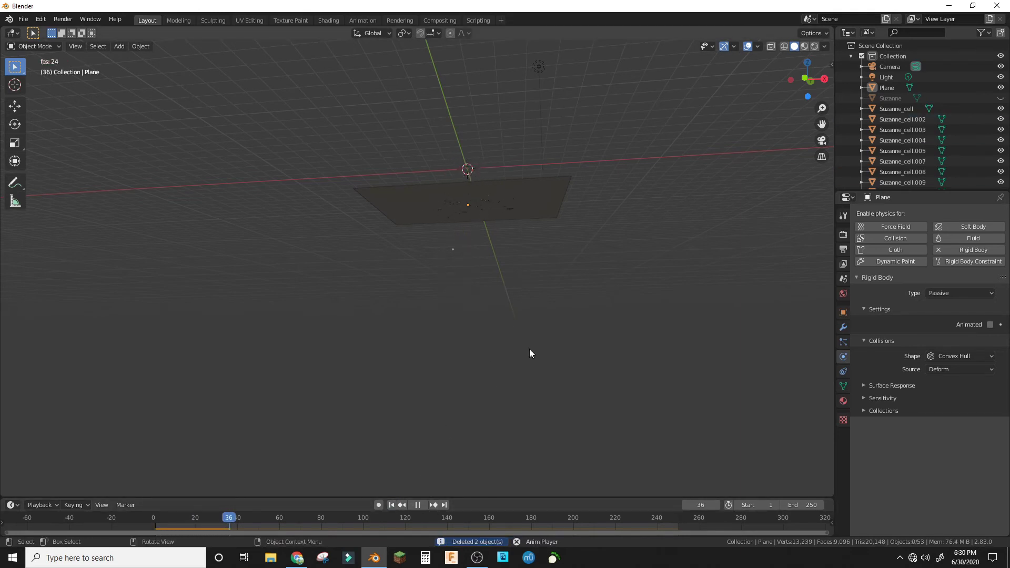
pyautogui.press('space')
pyautogui.moveTo(530, 364); pyautogui.dragTo(387, 239)
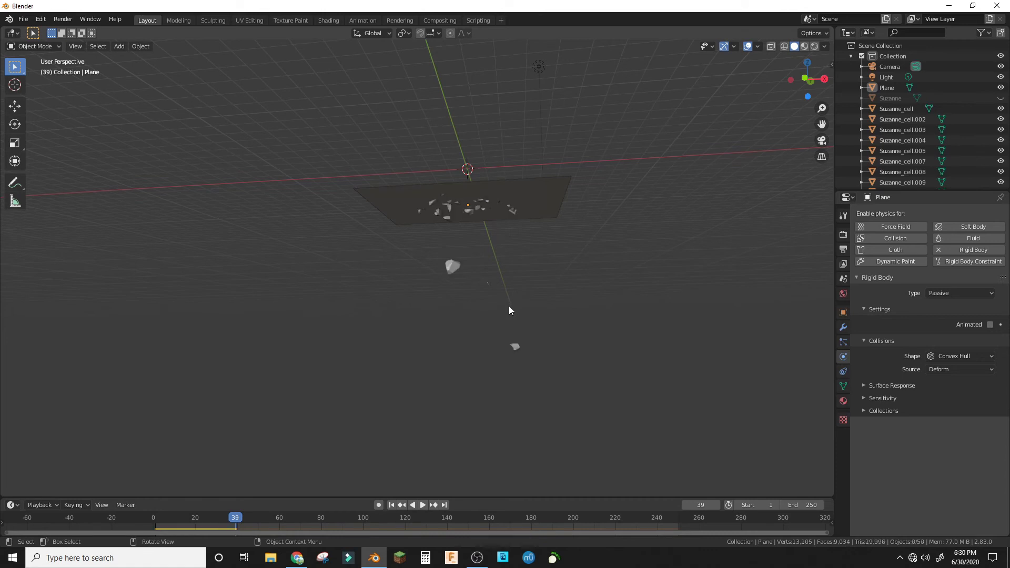
# - Replay the simulation to check the remaining fragments against the floor, and return to the first frame
pyautogui.click(392, 505)
pyautogui.press('space')
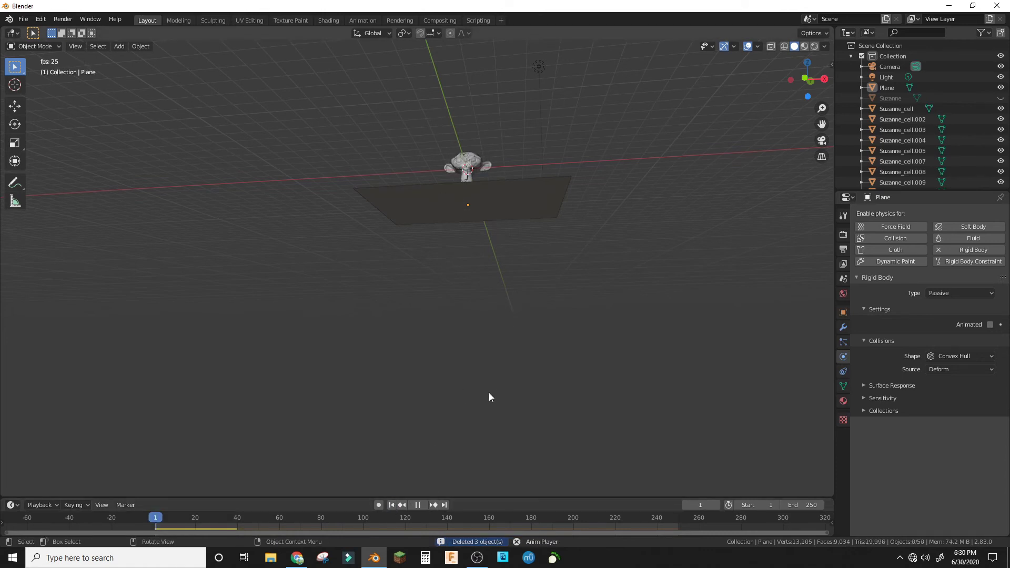
pyautogui.moveTo(503, 393); pyautogui.dragTo(551, 380, button='middle')
pyautogui.press('space')
pyautogui.click(392, 505)
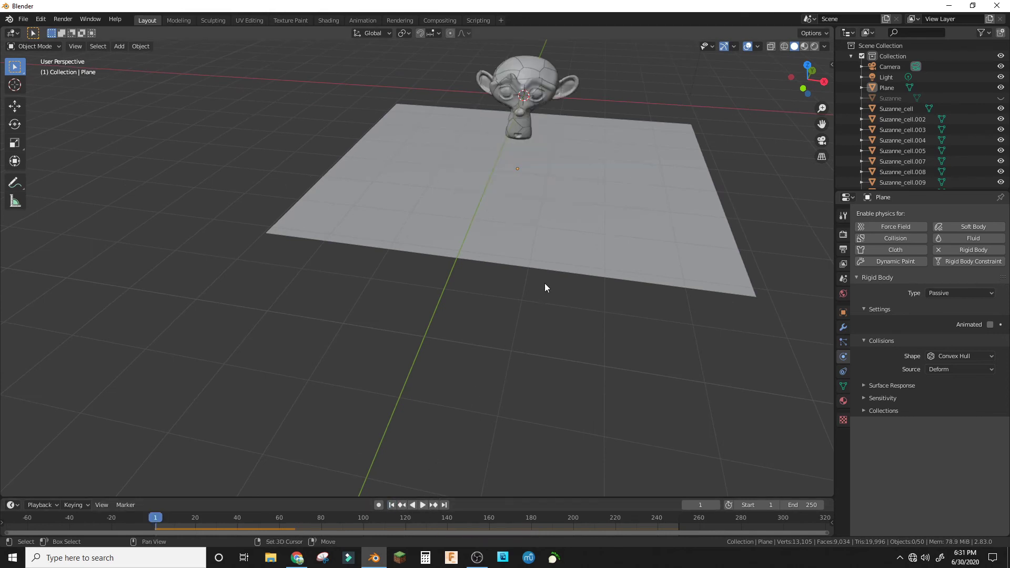
# - Switch to the camera view and play the simulation to about frame 106 to check the framing of the shattering head
pyautogui.keyDown('shift'); pyautogui.moveTo(564, 265); pyautogui.dragTo(478, 377, button='middle'); pyautogui.keyUp('shift')
pyautogui.scroll(4, 478, 376)
pyautogui.moveTo(460, 315); pyautogui.dragTo(526, 274, button='middle')
pyautogui.press('KP_0')
pyautogui.press('space')
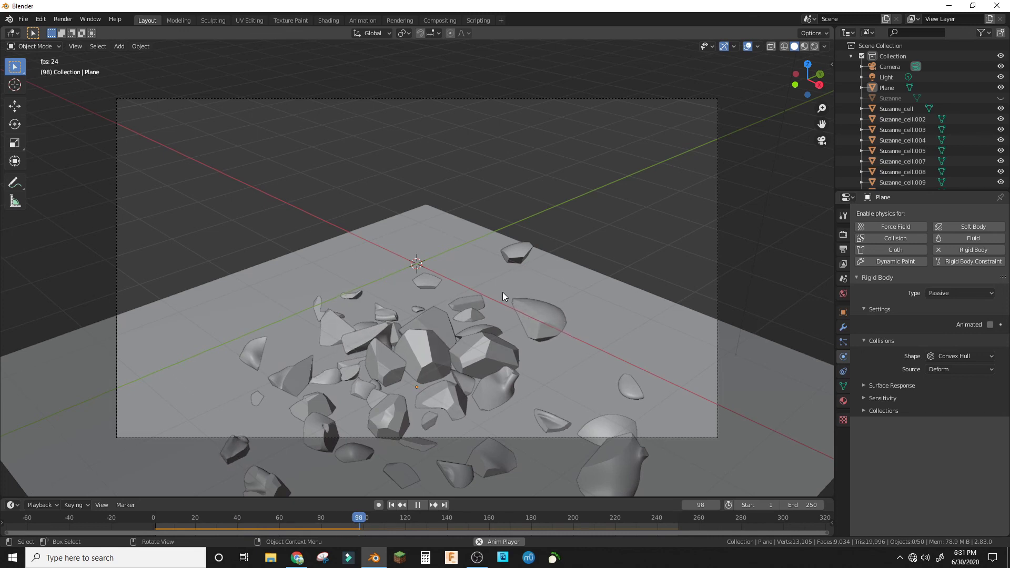
pyautogui.press('space')
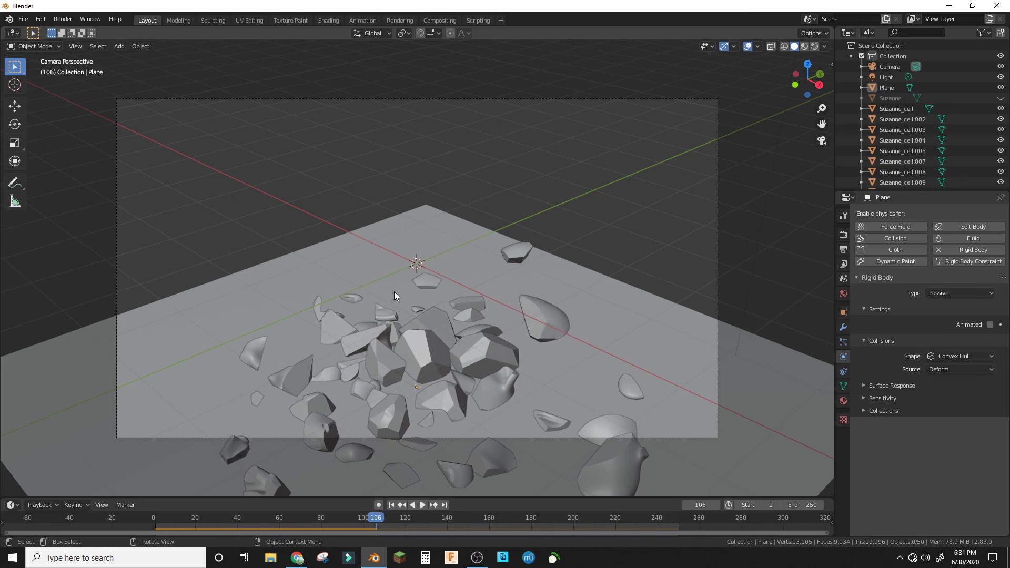